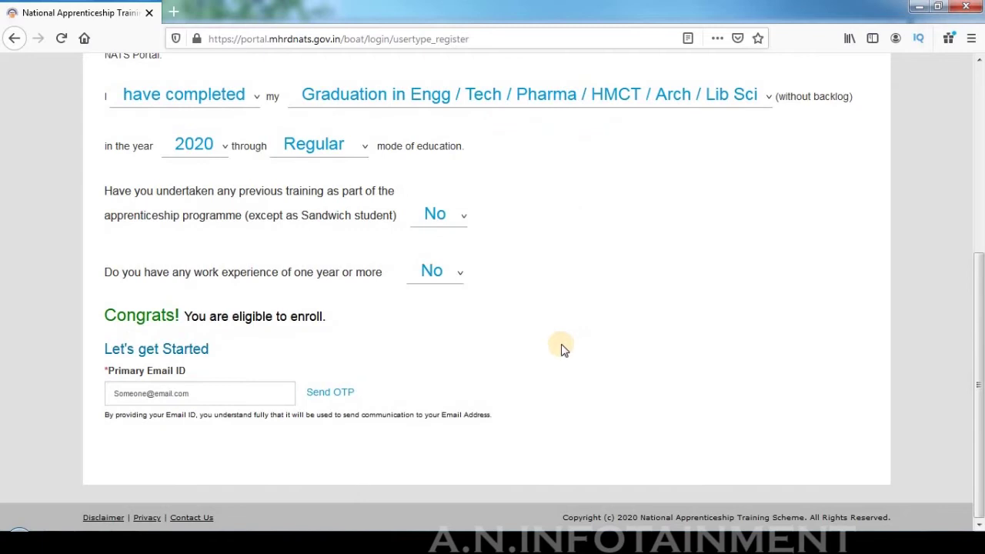
- Enter the student's email address as Primary Email ID and request its verification OTP
{"action": "left_click", "coordinate": [121, 393]}
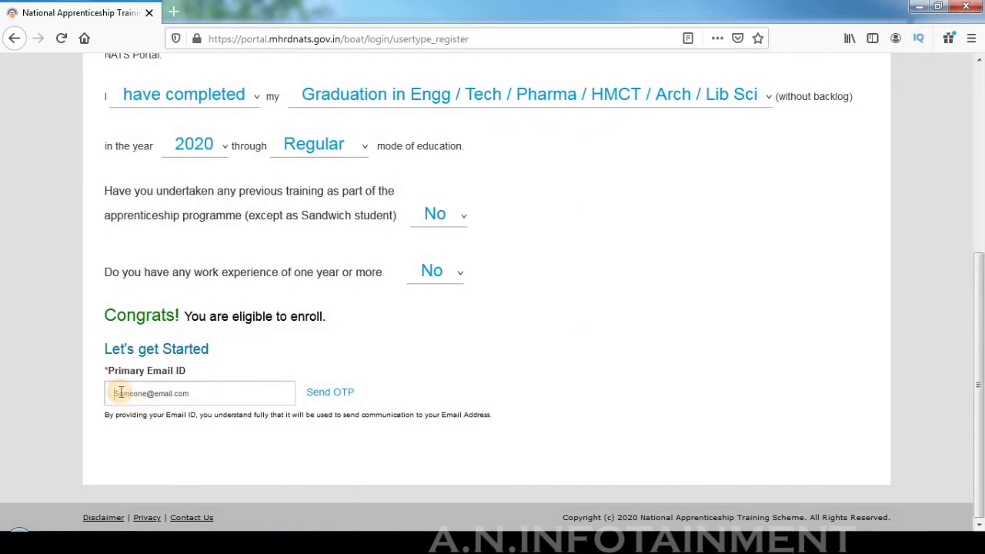
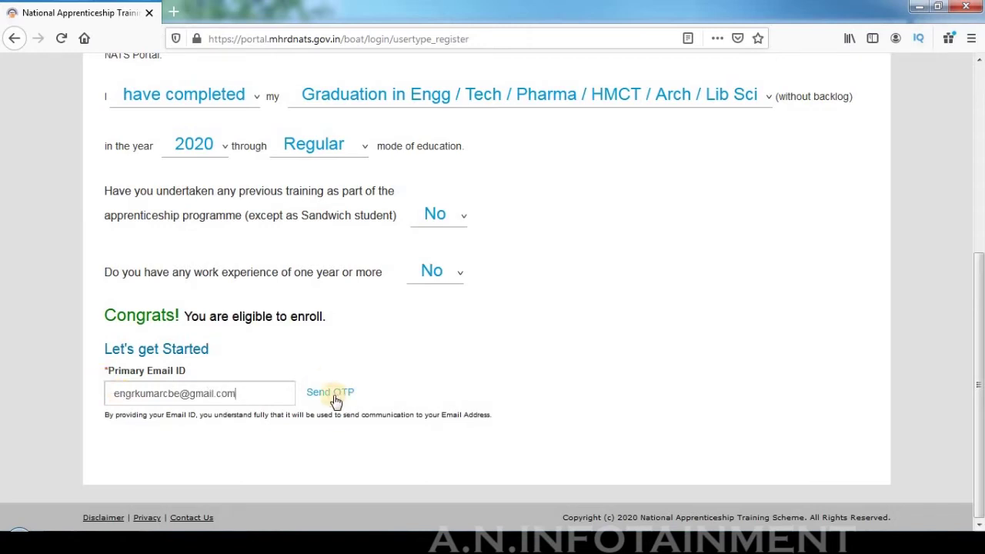
{"action": "left_click", "coordinate": [329, 394]}
- Open the NATS email verification message in Gmail and select the one-time password
{"action": "left_click", "coordinate": [175, 12]}
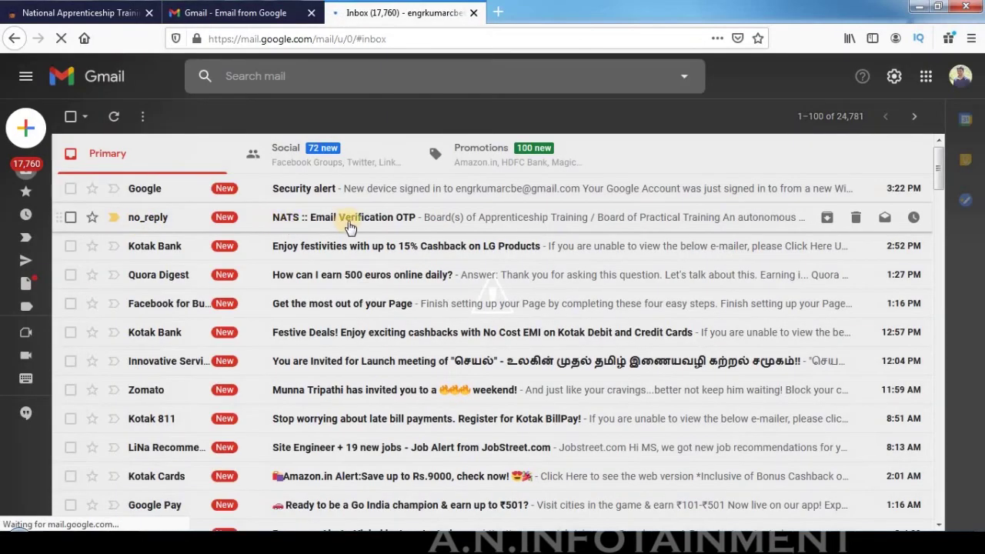
{"action": "left_click", "coordinate": [390, 221]}
{"action": "scroll", "coordinate": [218, 275], "scroll_direction": "down", "scroll_amount": 2}
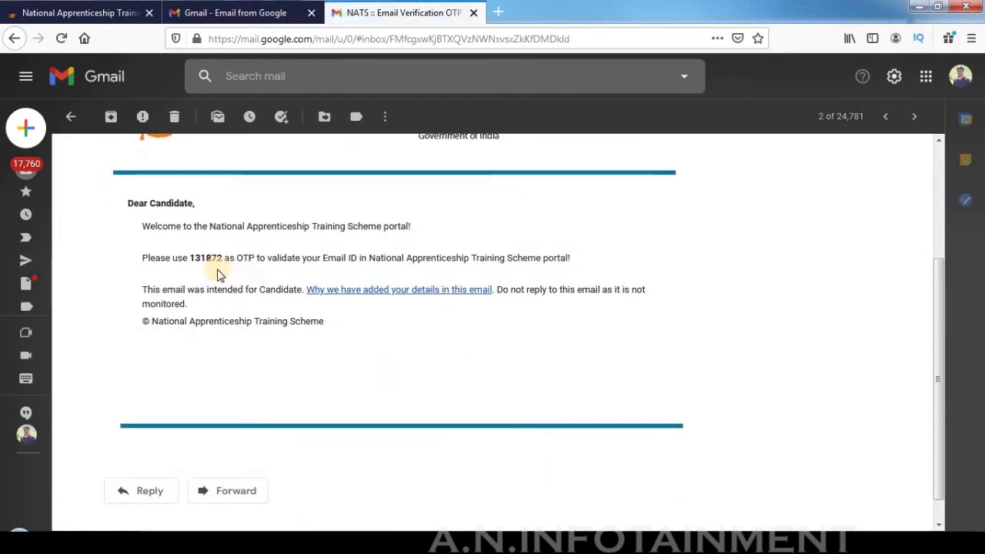
{"action": "left_click_drag", "start_coordinate": [187, 257], "coordinate": [225, 258]}
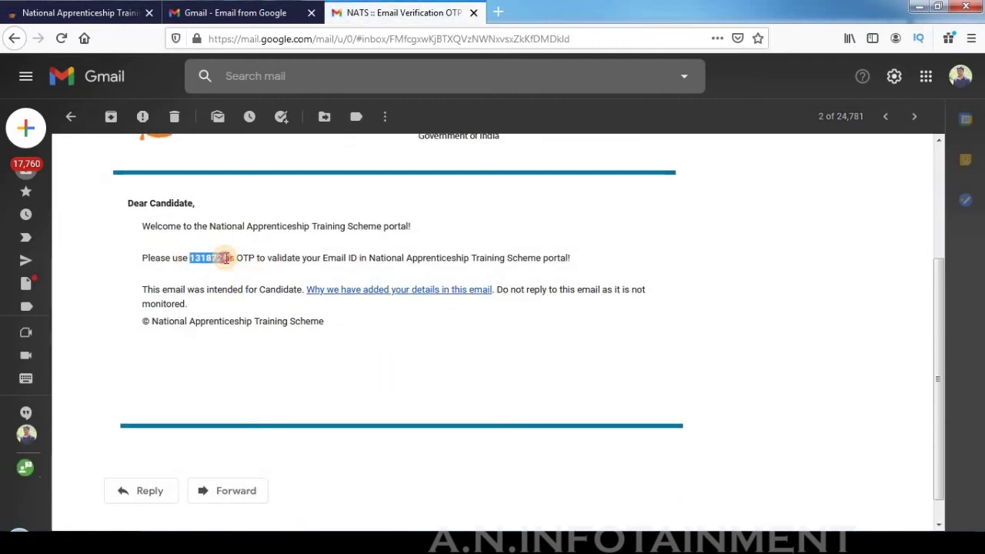
- Enter the emailed OTP on the NATS form to verify the primary email
{"action": "left_click", "coordinate": [77, 12]}
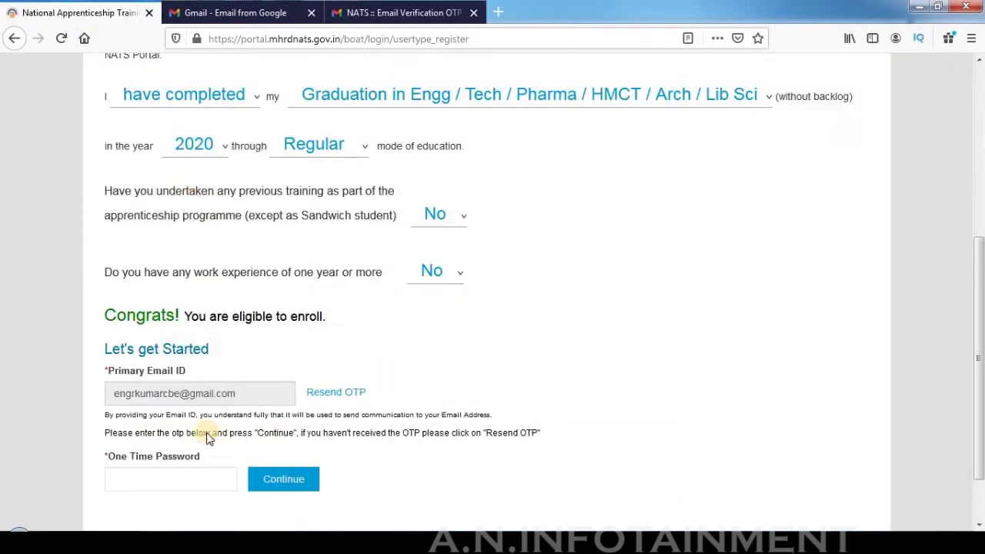
{"action": "left_click", "coordinate": [155, 473]}
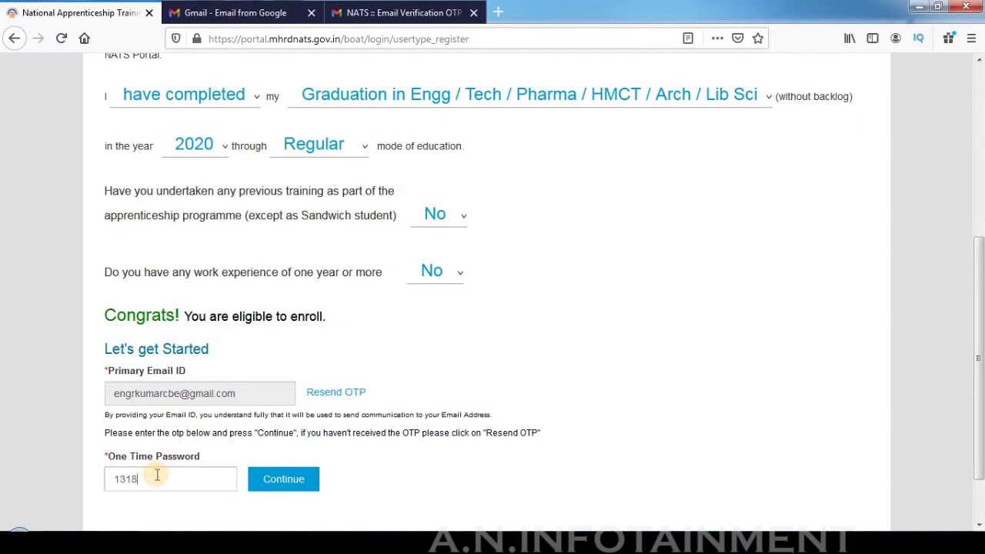
{"action": "left_click", "coordinate": [284, 479]}
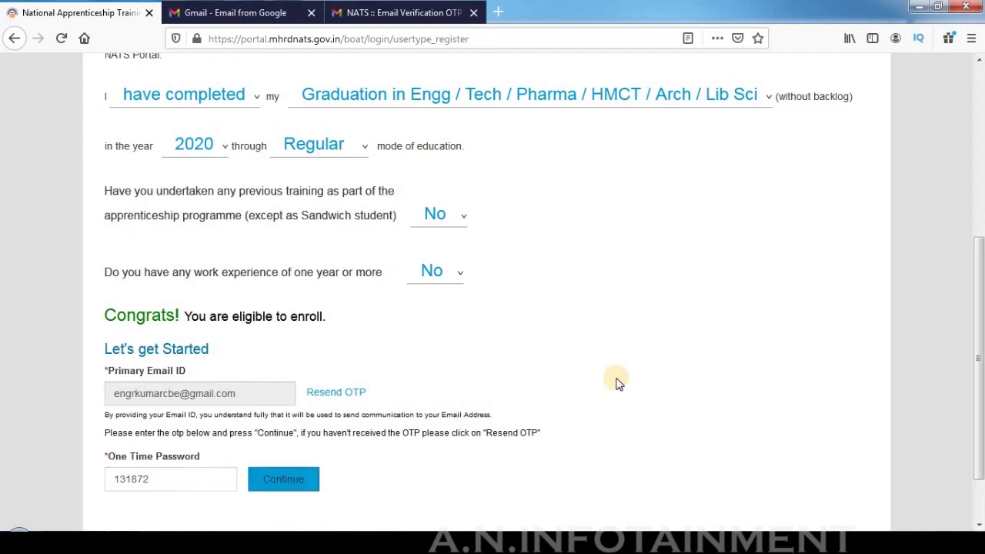
- Enter the student's mobile number, request its OTP, and verify it with the SMS code
{"action": "scroll", "coordinate": [615, 382], "scroll_direction": "down", "scroll_amount": 2}
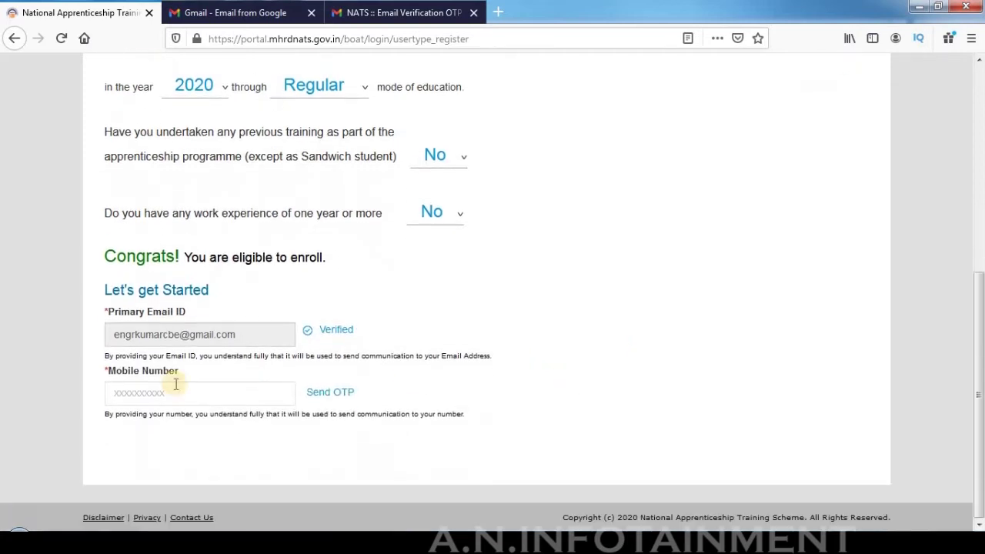
{"action": "left_click", "coordinate": [121, 393]}
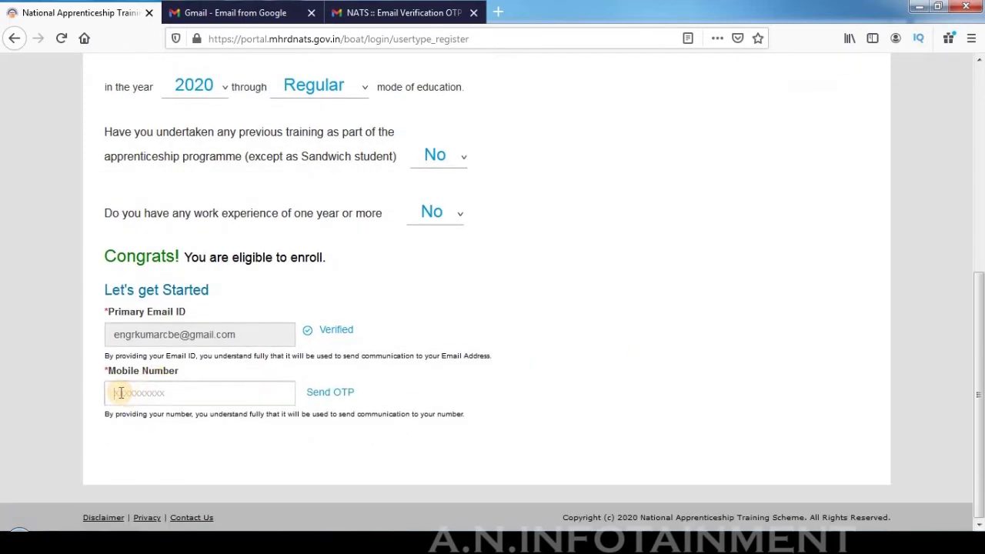
{"action": "left_click", "coordinate": [332, 395]}
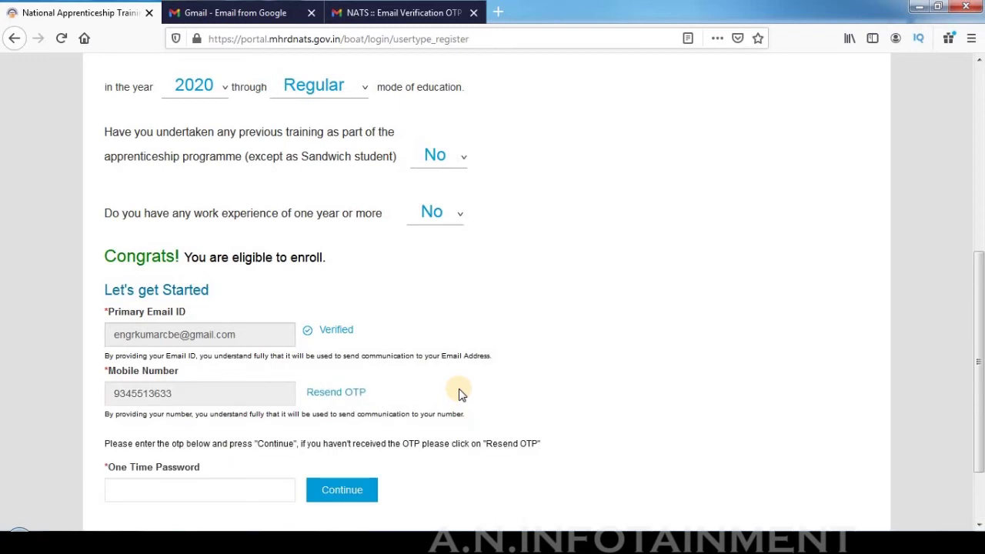
{"action": "scroll", "coordinate": [198, 405], "scroll_direction": "down", "scroll_amount": 2}
{"action": "left_click", "coordinate": [194, 420]}
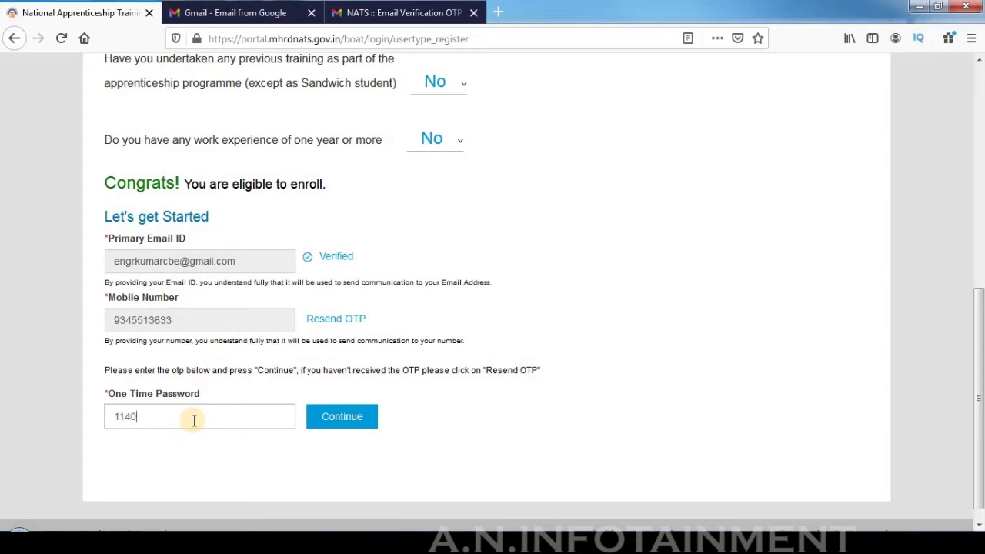
{"action": "left_click", "coordinate": [343, 420]}
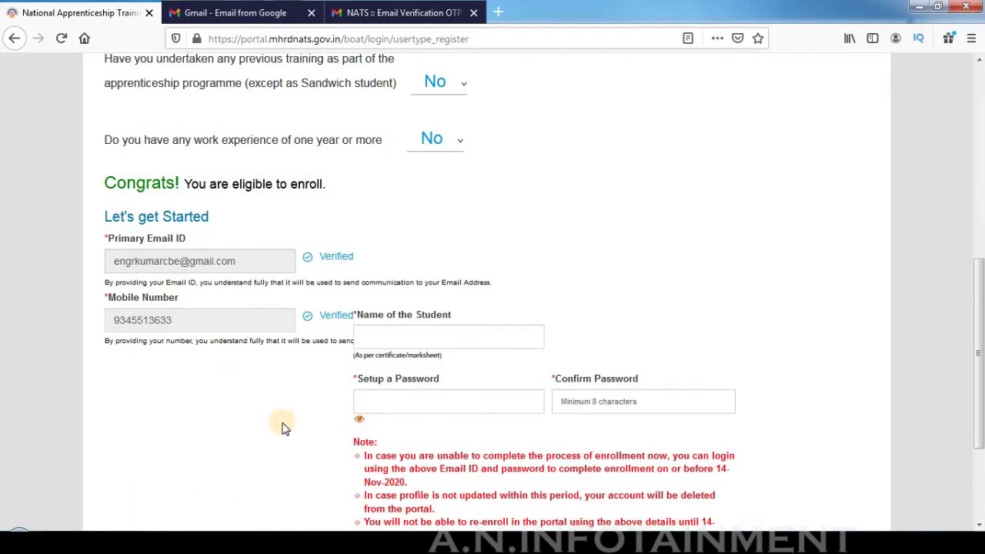
- Fill in Name of the Student with the student's full name
{"action": "scroll", "coordinate": [283, 428], "scroll_direction": "down", "scroll_amount": 2}
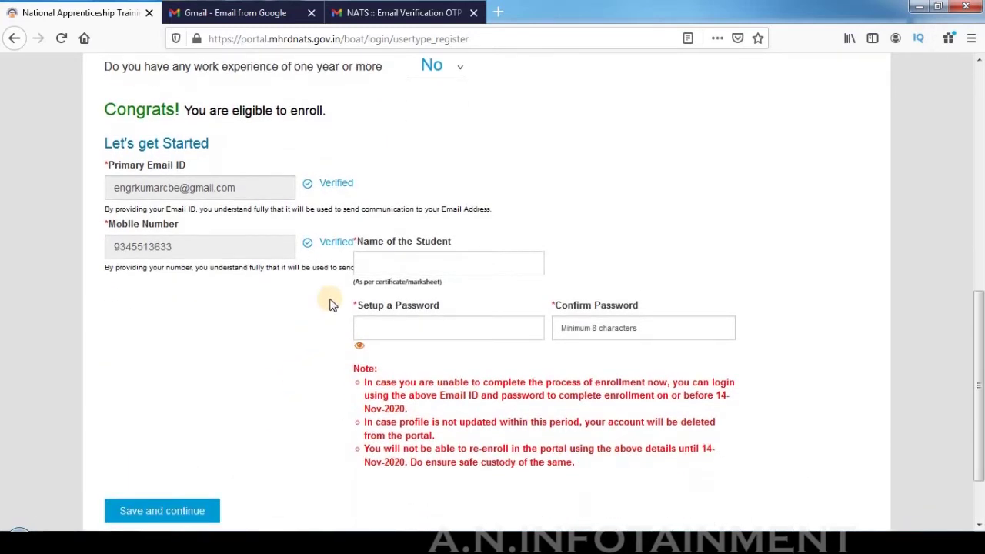
{"action": "left_click", "coordinate": [384, 259]}
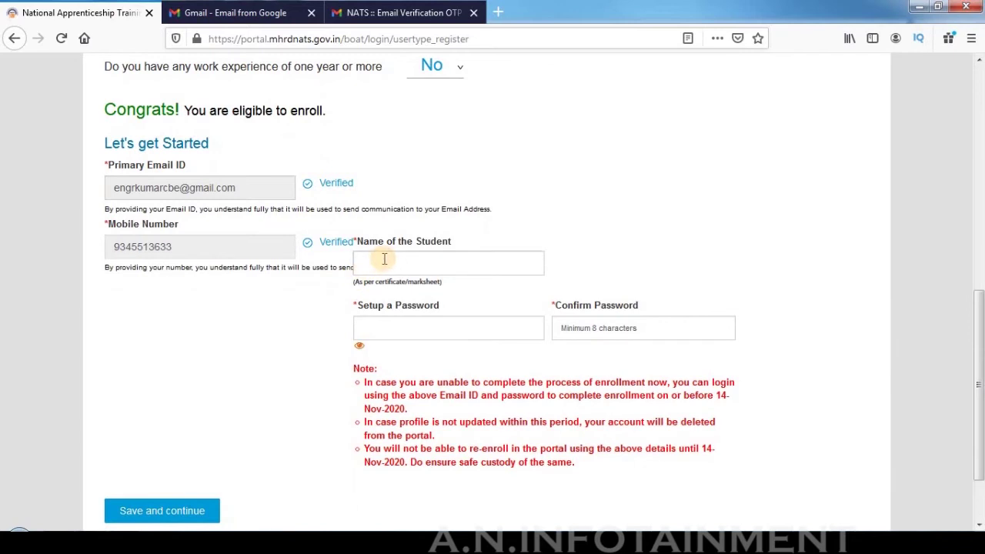
{"action": "type", "text": "MOHAN K"}
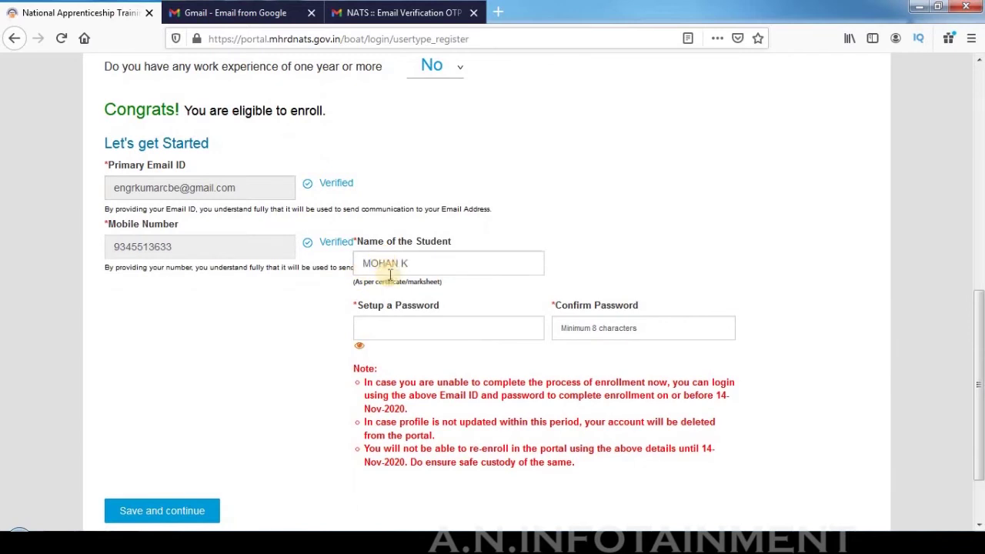
- Enter the account password in Setup a Password and Confirm Password, then save and continue
{"action": "left_click", "coordinate": [405, 325]}
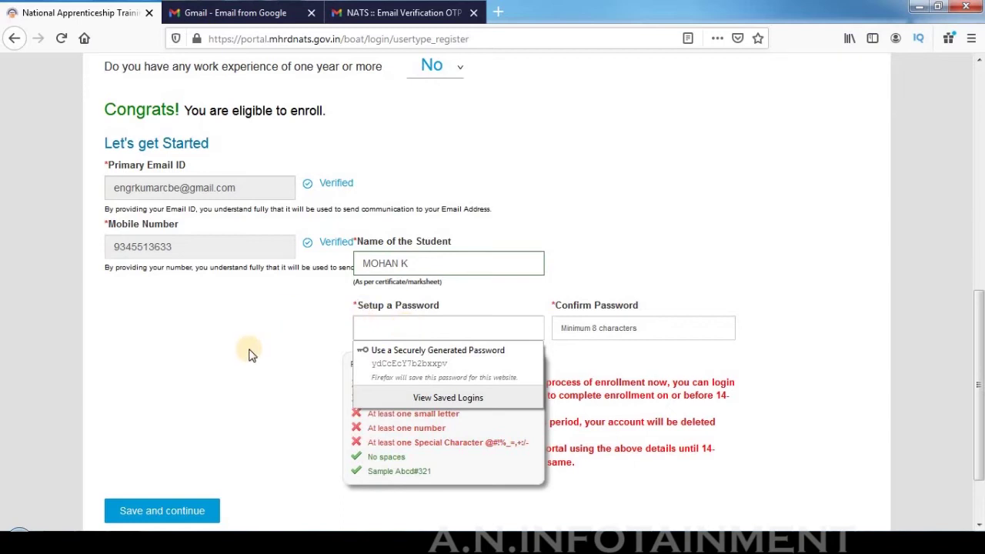
{"action": "left_click", "coordinate": [373, 325]}
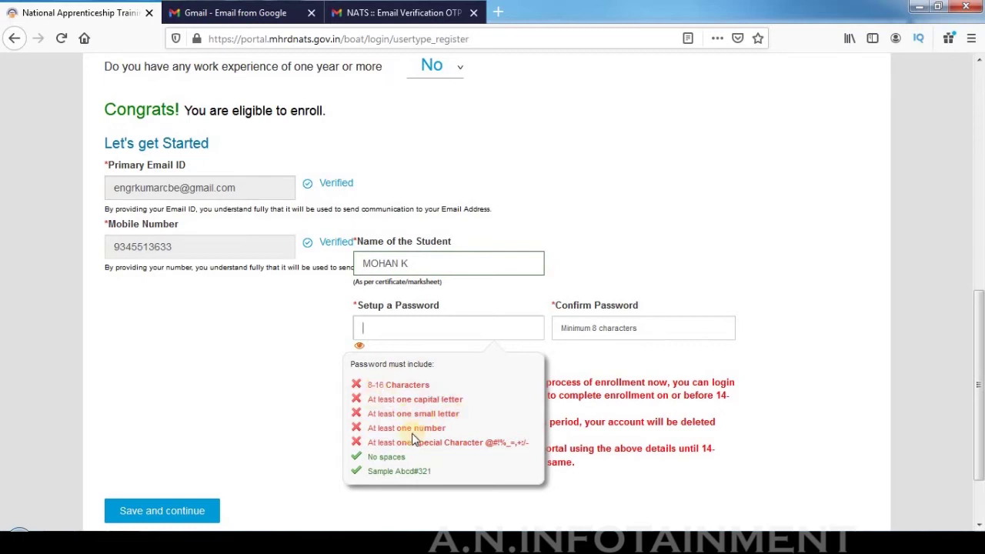
{"action": "left_click", "coordinate": [395, 327]}
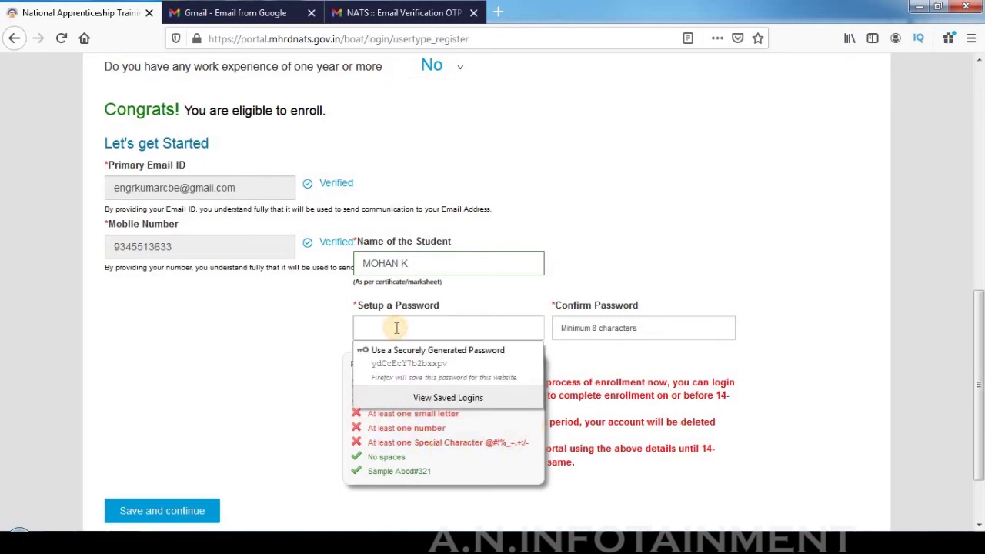
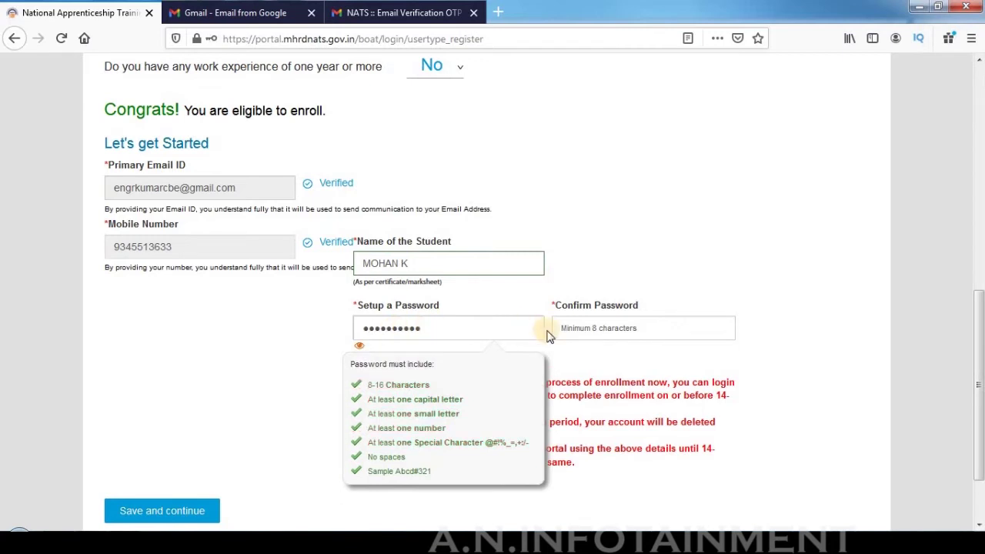
{"action": "left_click", "coordinate": [609, 326]}
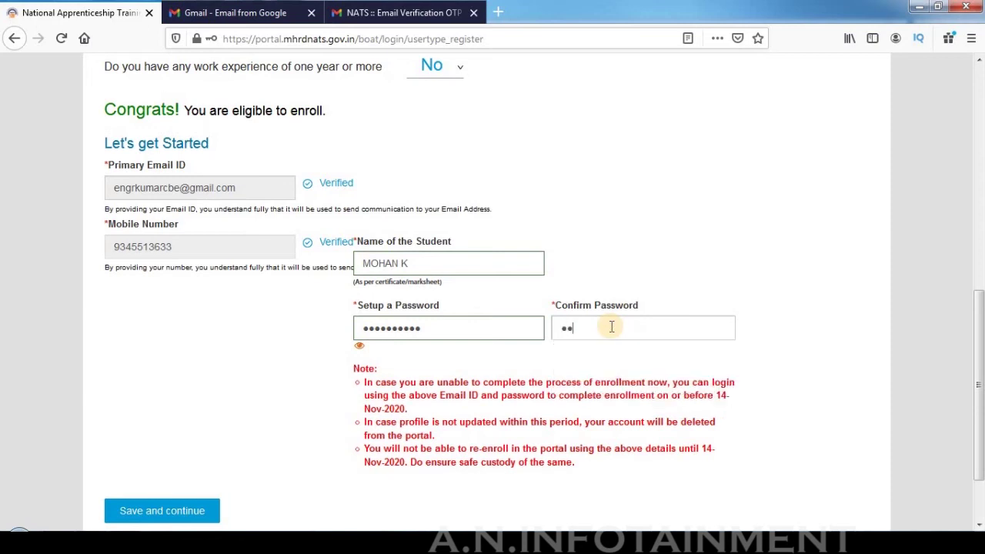
{"action": "scroll", "coordinate": [304, 424], "scroll_direction": "down", "scroll_amount": 2}
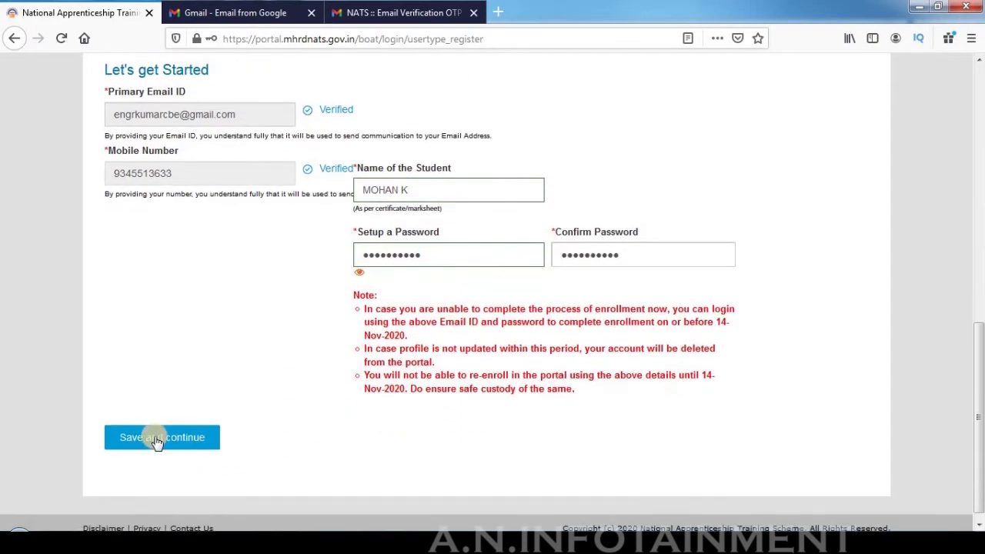
{"action": "left_click", "coordinate": [152, 440]}
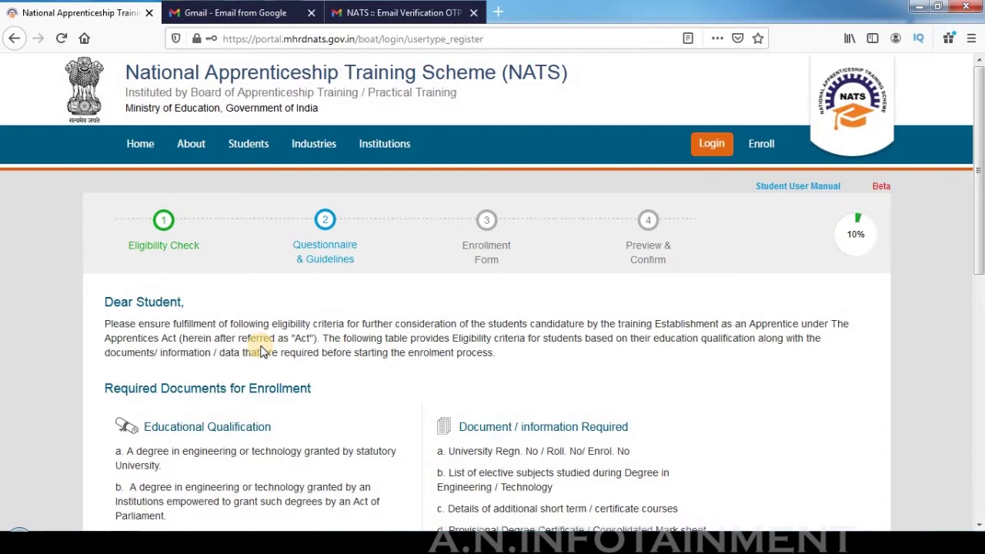
- Tick the Terms and Conditions agreement and continue to the Enrollment Form
{"action": "scroll", "coordinate": [262, 350], "scroll_direction": "down", "scroll_amount": 2}
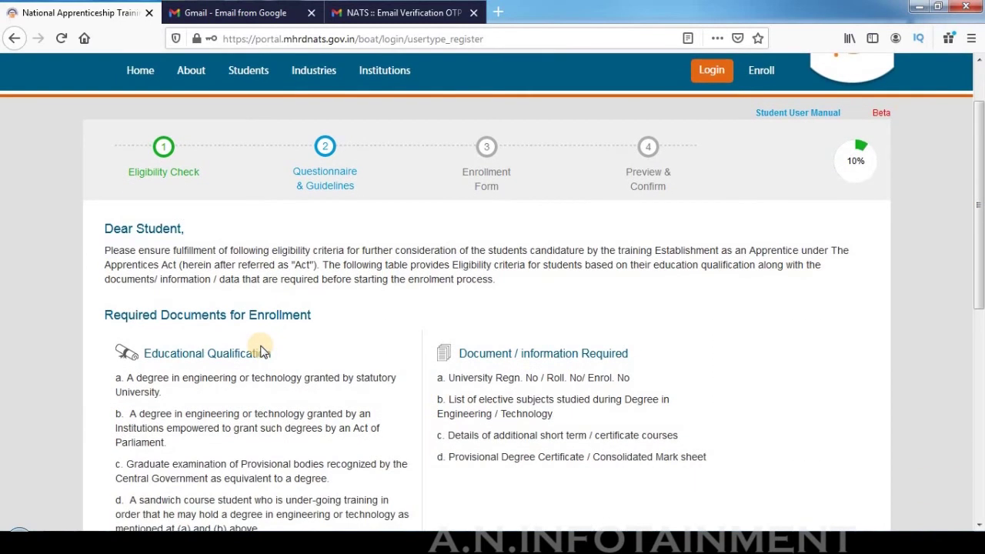
{"action": "scroll", "coordinate": [259, 385], "scroll_direction": "down", "scroll_amount": 10}
{"action": "scroll", "coordinate": [223, 393], "scroll_direction": "down", "scroll_amount": 1}
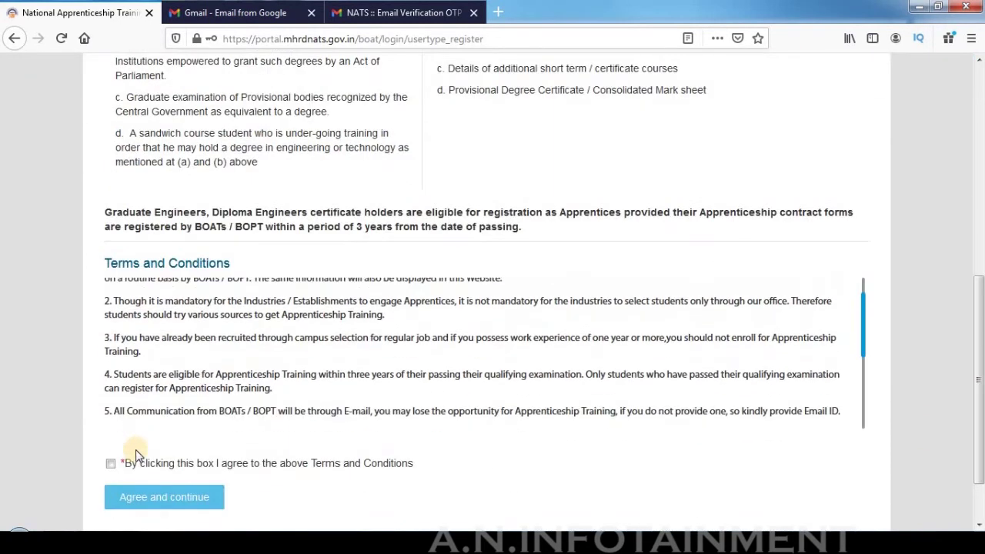
{"action": "left_click", "coordinate": [110, 463]}
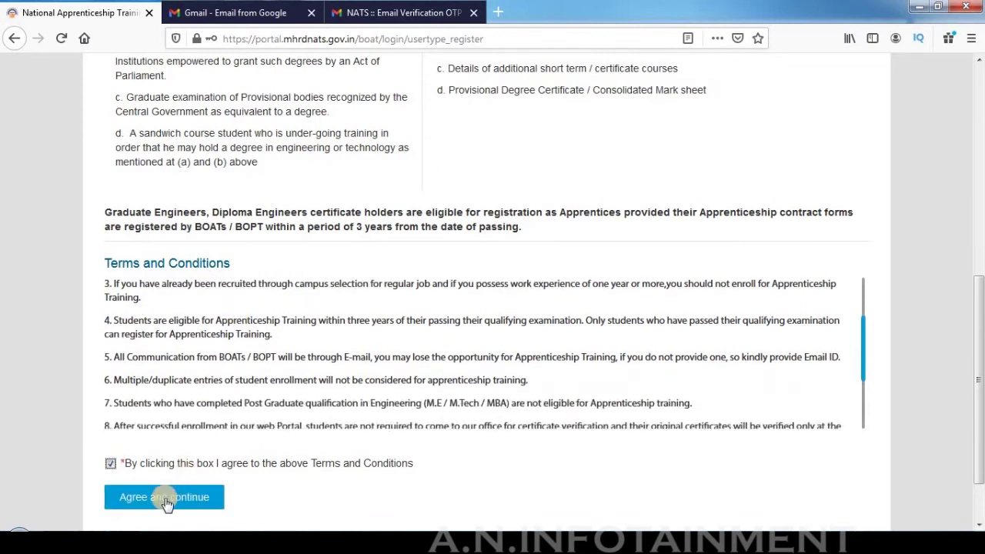
{"action": "left_click", "coordinate": [167, 501]}
{"action": "scroll", "coordinate": [286, 372], "scroll_direction": "down", "scroll_amount": 3}
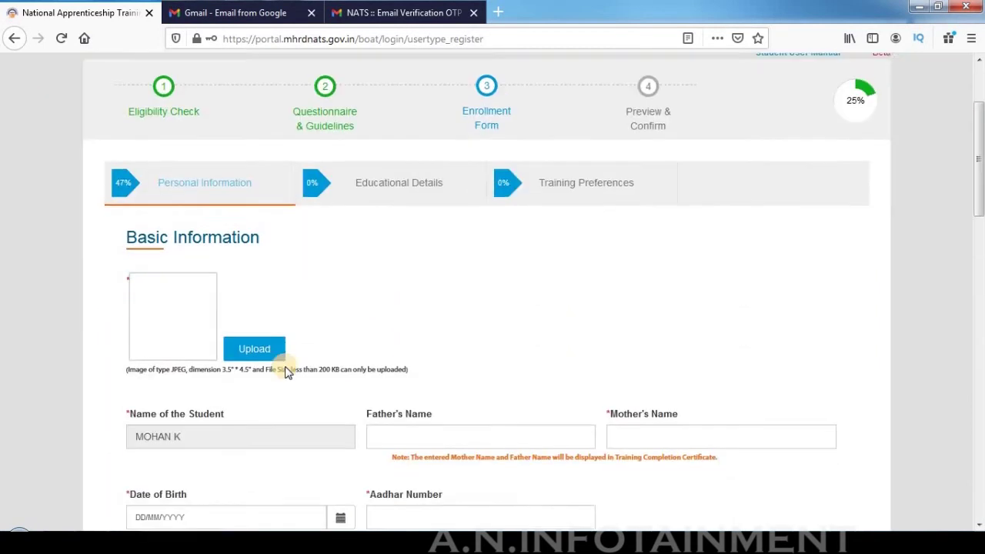
{"action": "left_click", "coordinate": [254, 336]}
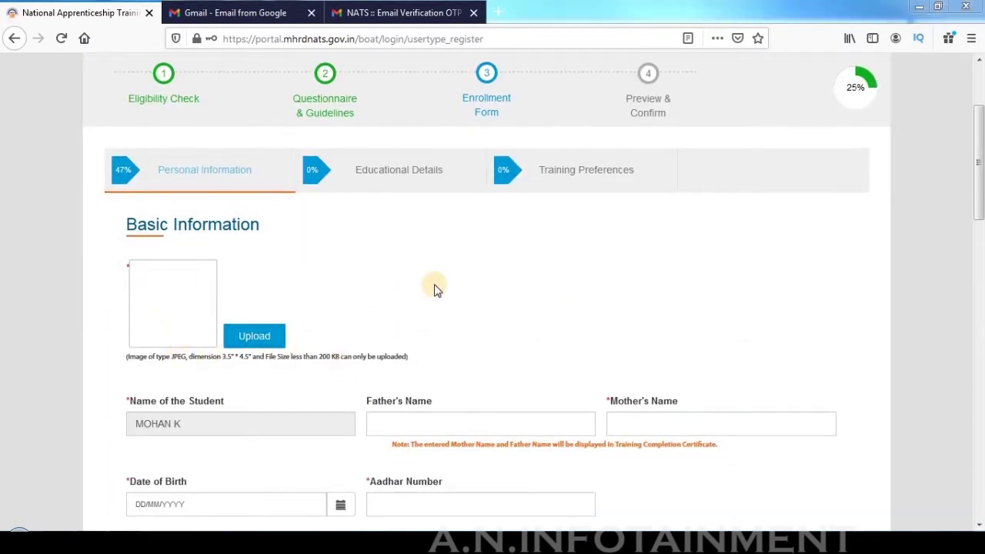
{"action": "left_click", "coordinate": [58, 98]}
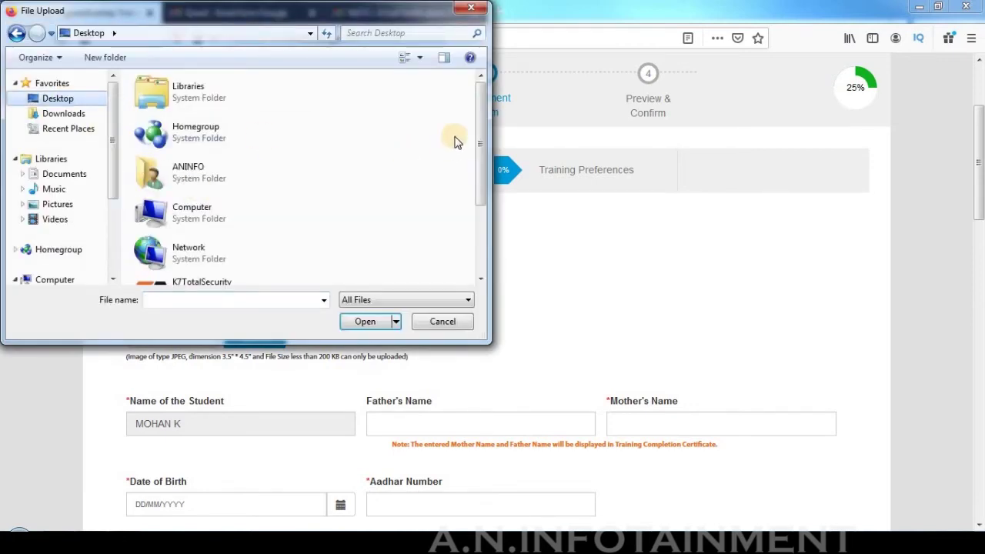
{"action": "left_click_drag", "start_coordinate": [477, 97], "coordinate": [479, 254]}
{"action": "left_click", "coordinate": [174, 231]}
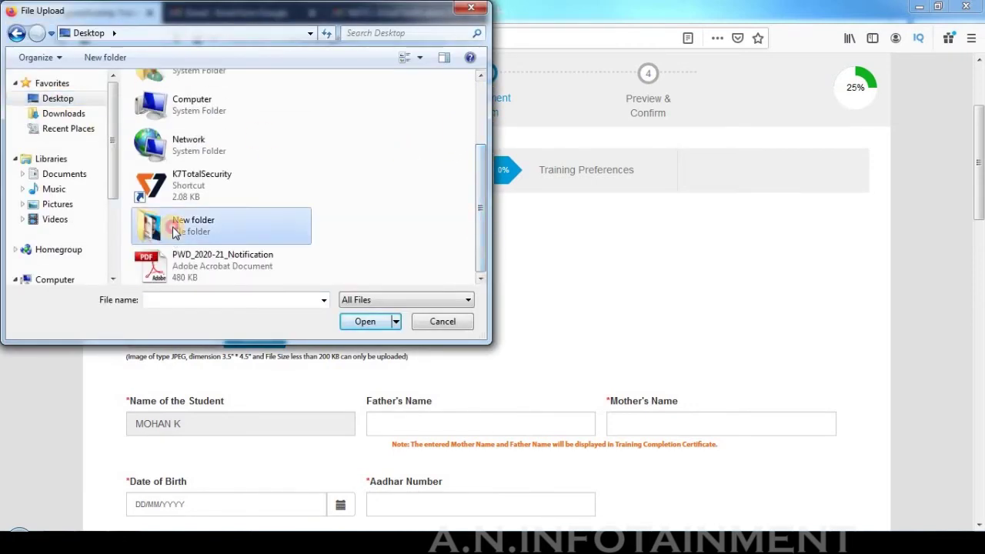
{"action": "double_click", "coordinate": [174, 231]}
{"action": "left_click", "coordinate": [163, 129]}
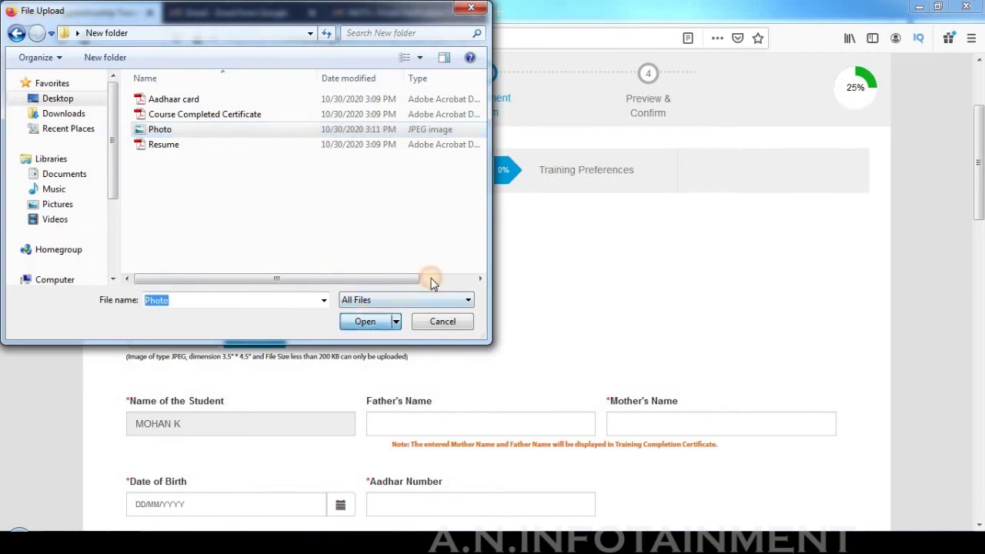
{"action": "key", "text": "Return"}
{"action": "scroll", "coordinate": [507, 283], "scroll_direction": "down", "scroll_amount": 4}
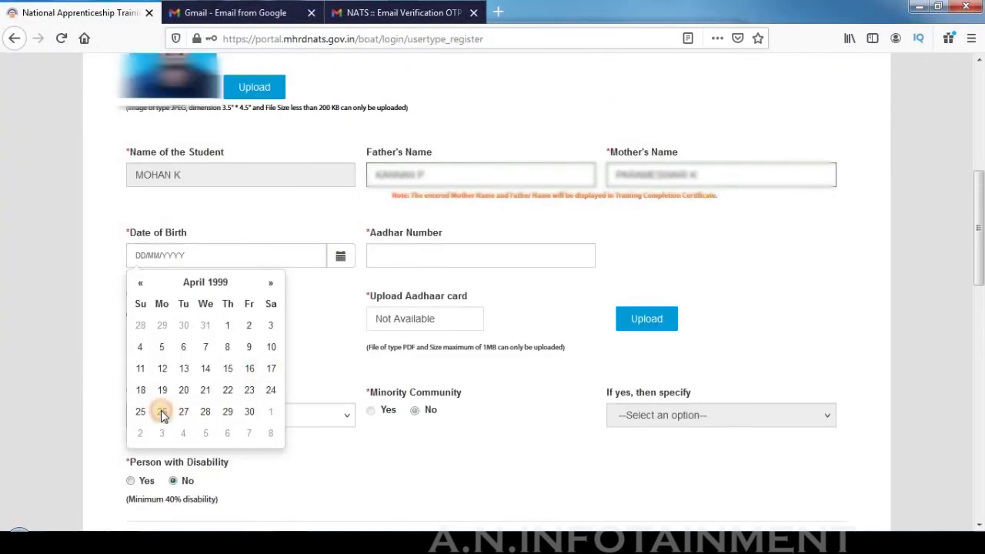
{"action": "left_click", "coordinate": [161, 410]}
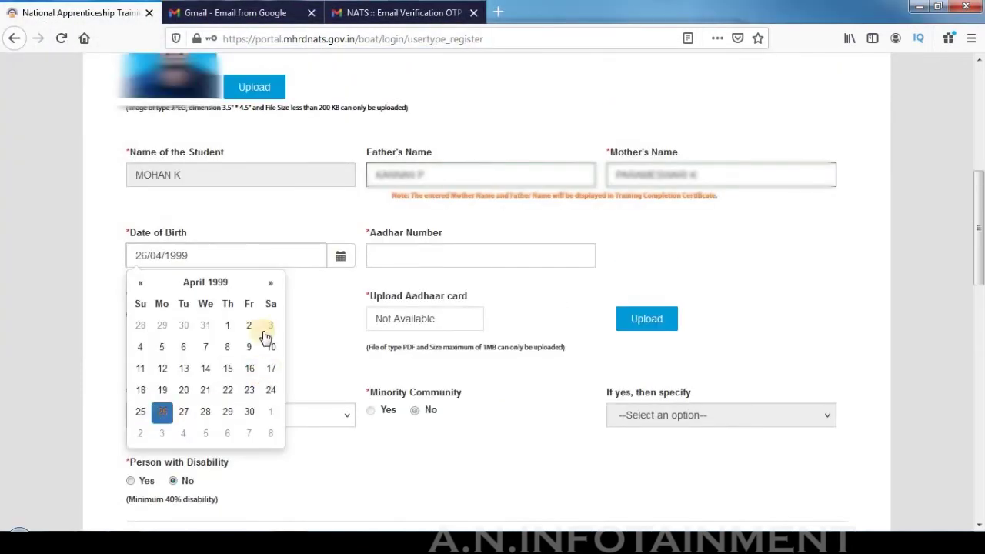
- Enter the student's Aadhaar number and set gender to Male
{"action": "left_click", "coordinate": [92, 219]}
{"action": "left_click", "coordinate": [400, 266]}
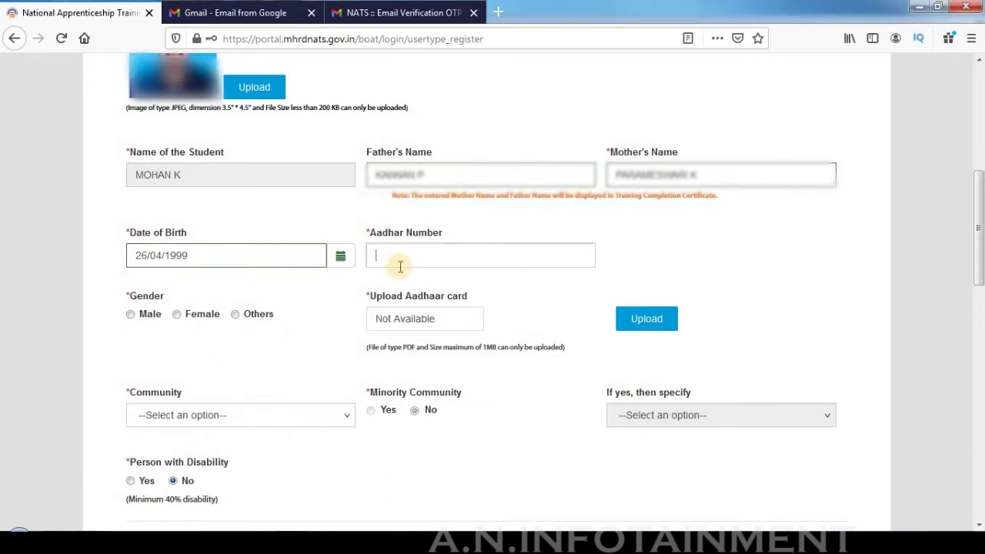
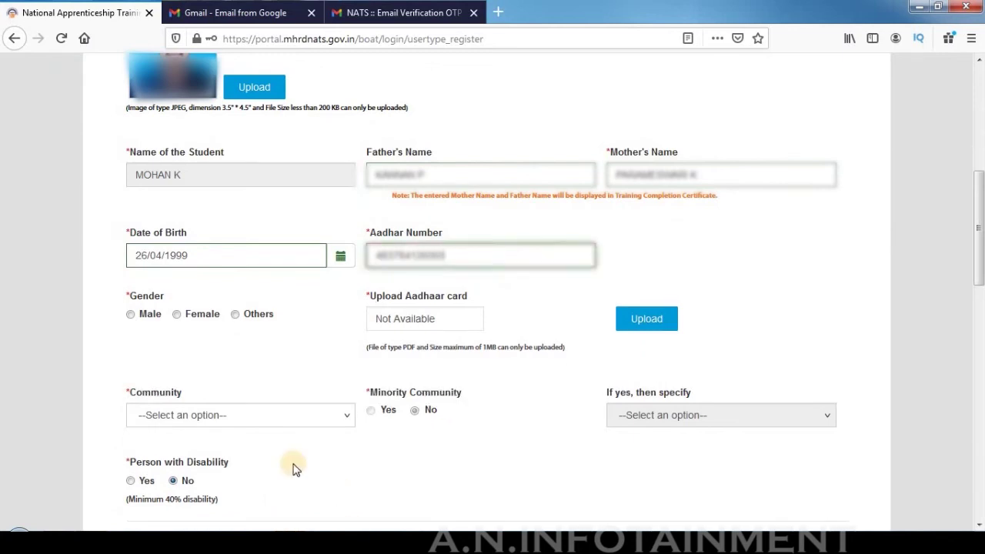
{"action": "left_click", "coordinate": [130, 315]}
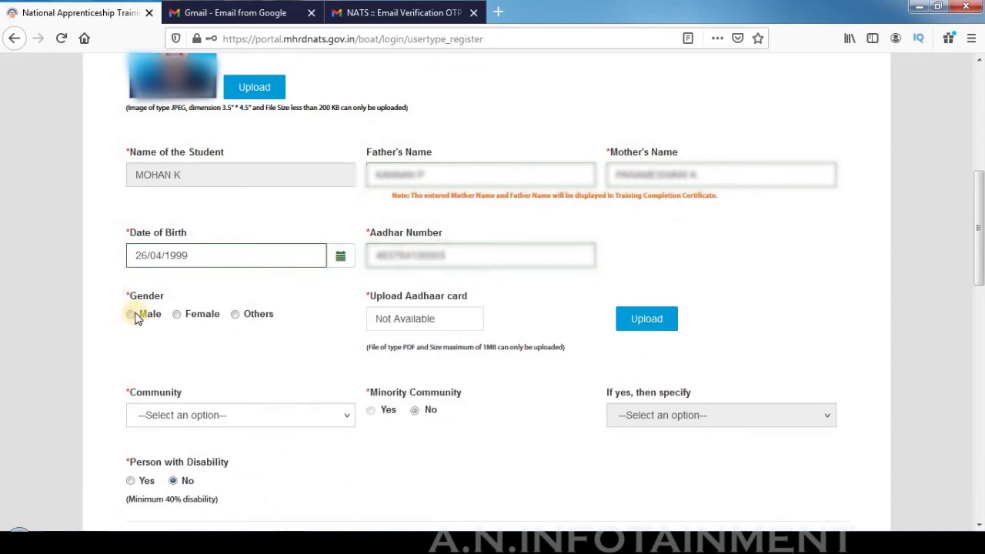
- Upload the Aadhaar card file and choose OBC as the community
{"action": "left_click", "coordinate": [644, 318]}
{"action": "left_click", "coordinate": [173, 99]}
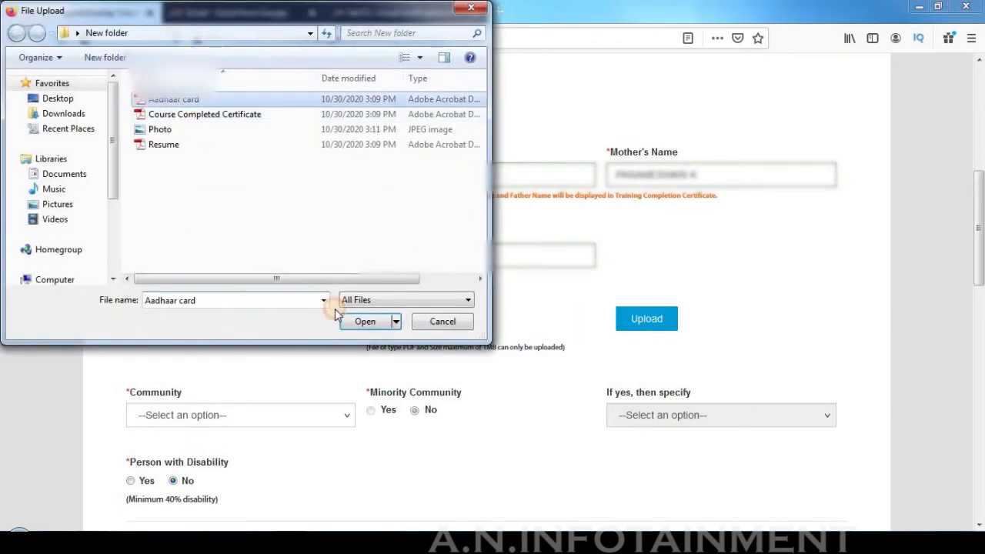
{"action": "left_click", "coordinate": [359, 321]}
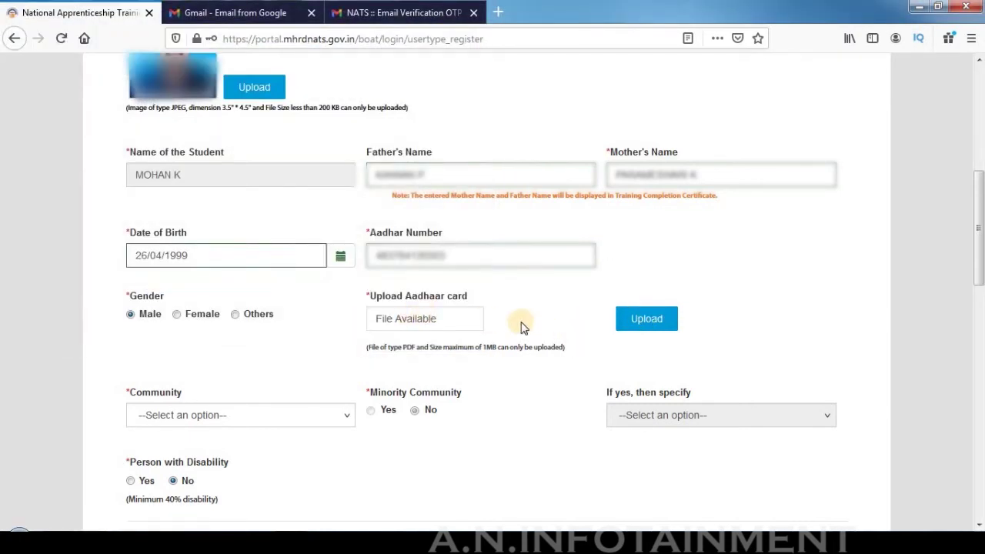
{"action": "scroll", "coordinate": [231, 285], "scroll_direction": "down", "scroll_amount": 3}
{"action": "left_click", "coordinate": [229, 270]}
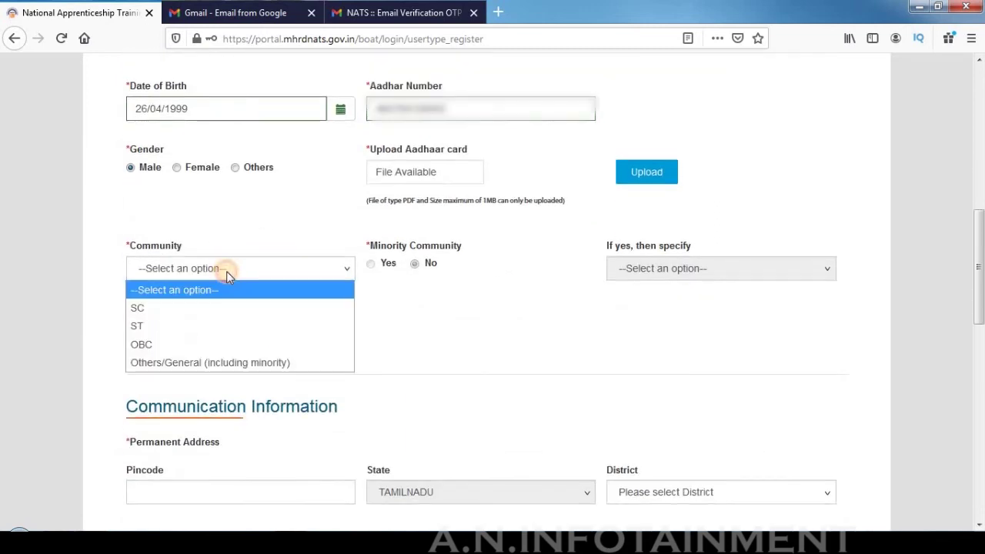
{"action": "left_click", "coordinate": [212, 344]}
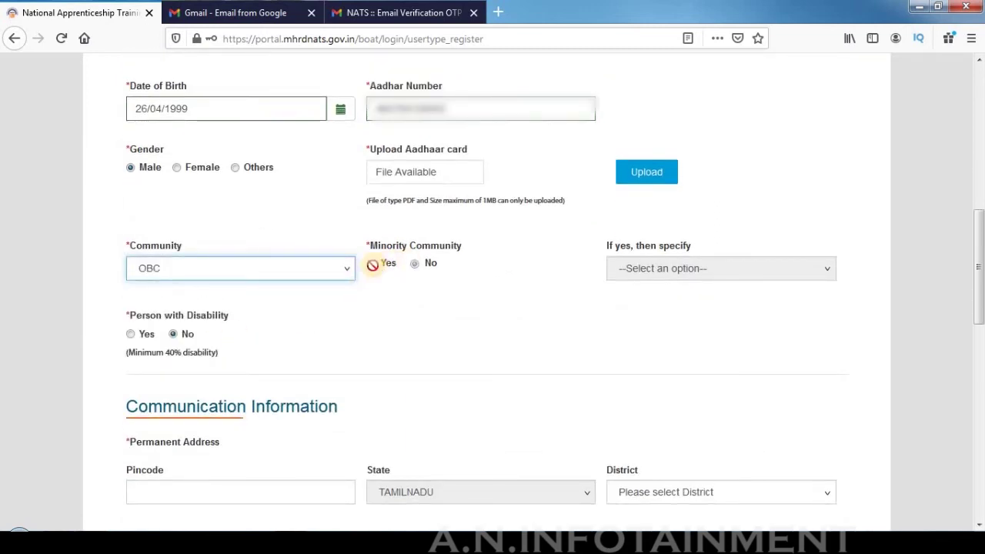
{"action": "scroll", "coordinate": [297, 323], "scroll_direction": "down", "scroll_amount": 6}
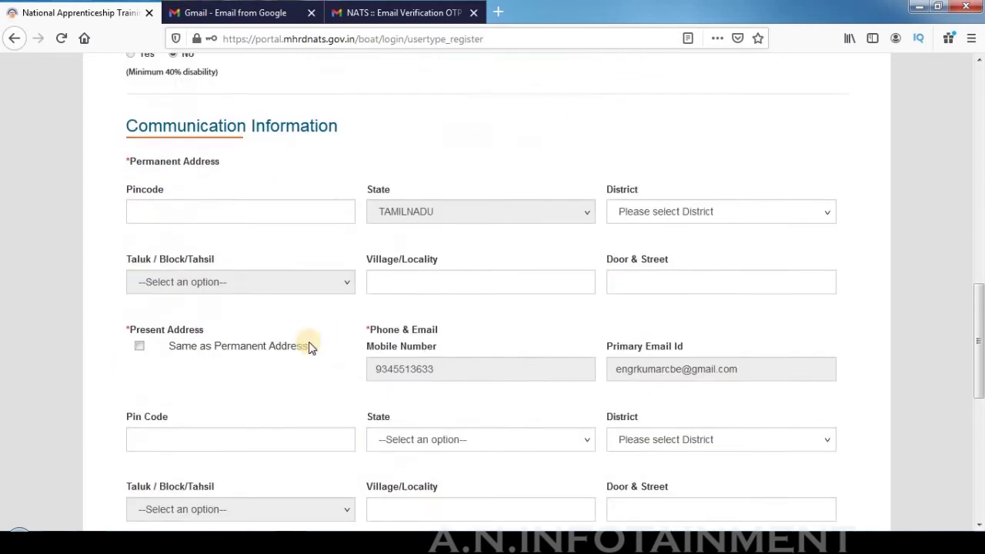
- Enter permanent address pincode 626189, district VIRUDHUNAGAR and taluk Sivakasi
{"action": "left_click", "coordinate": [154, 201]}
{"action": "scroll", "coordinate": [223, 248], "scroll_direction": "up", "scroll_amount": 2}
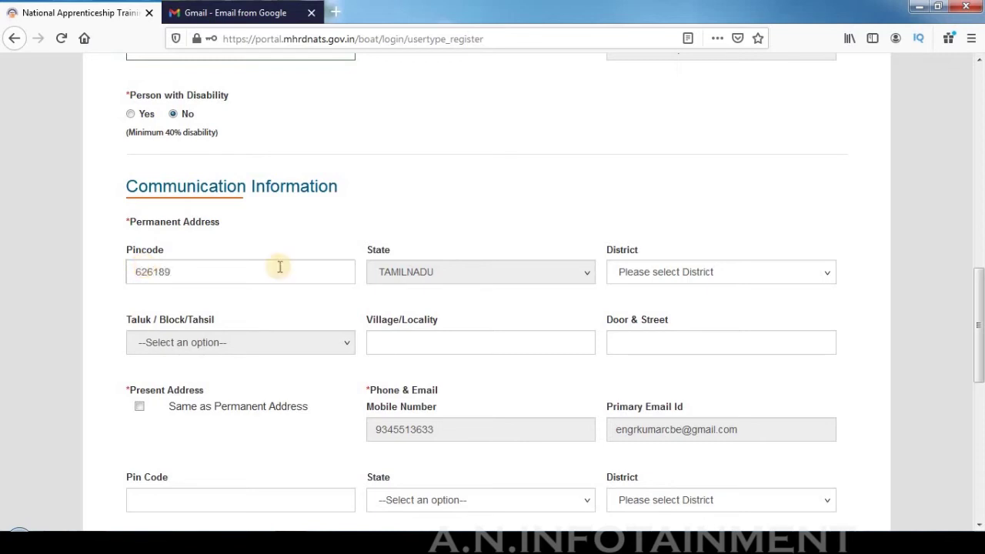
{"action": "left_click", "coordinate": [646, 272]}
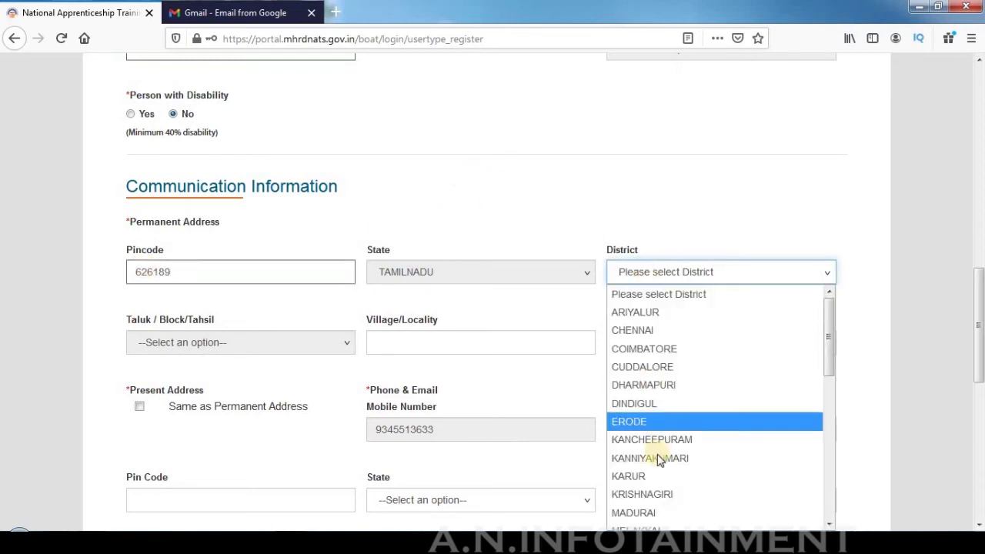
{"action": "scroll", "coordinate": [658, 462], "scroll_direction": "down", "scroll_amount": 5}
{"action": "scroll", "coordinate": [659, 473], "scroll_direction": "down", "scroll_amount": 2}
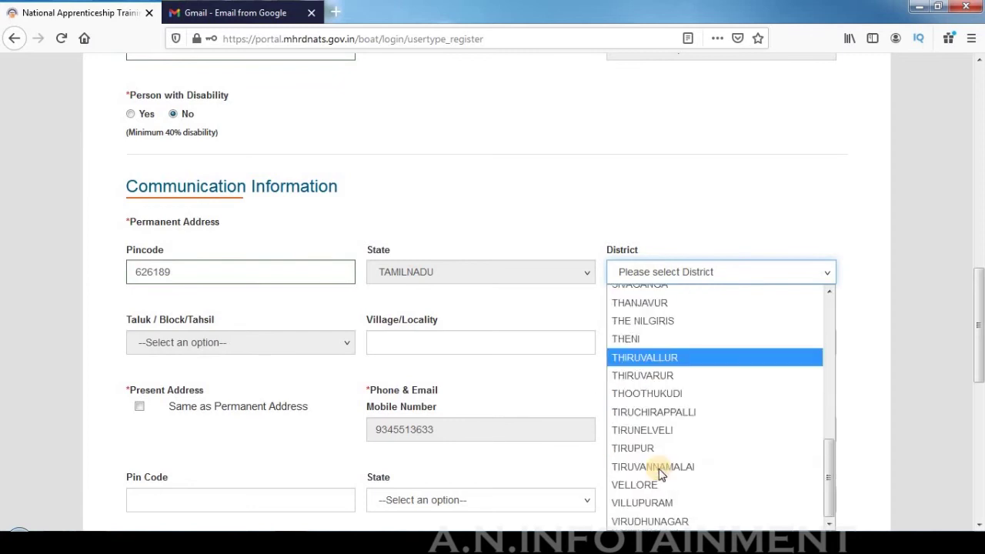
{"action": "left_click", "coordinate": [667, 517]}
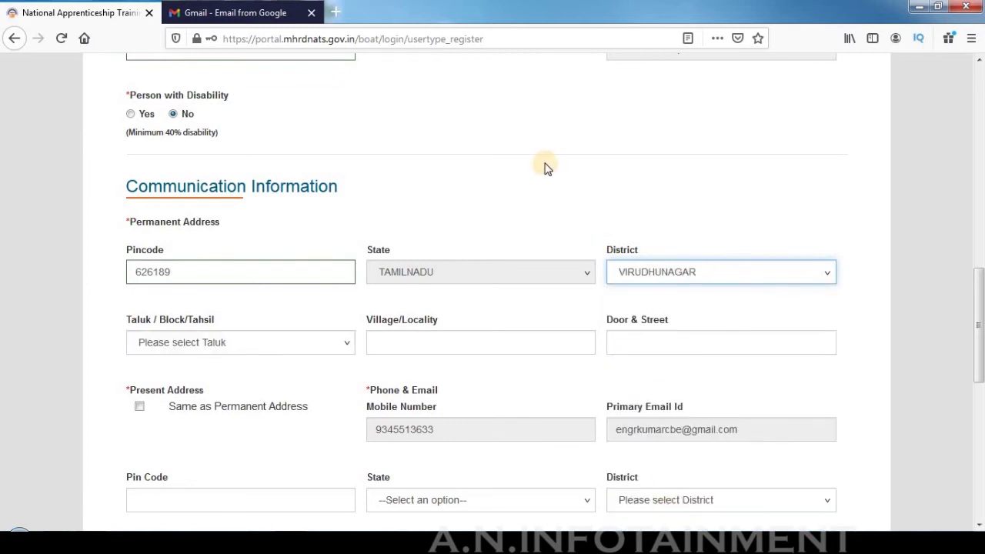
{"action": "scroll", "coordinate": [266, 277], "scroll_direction": "down", "scroll_amount": 2}
{"action": "left_click", "coordinate": [235, 269]}
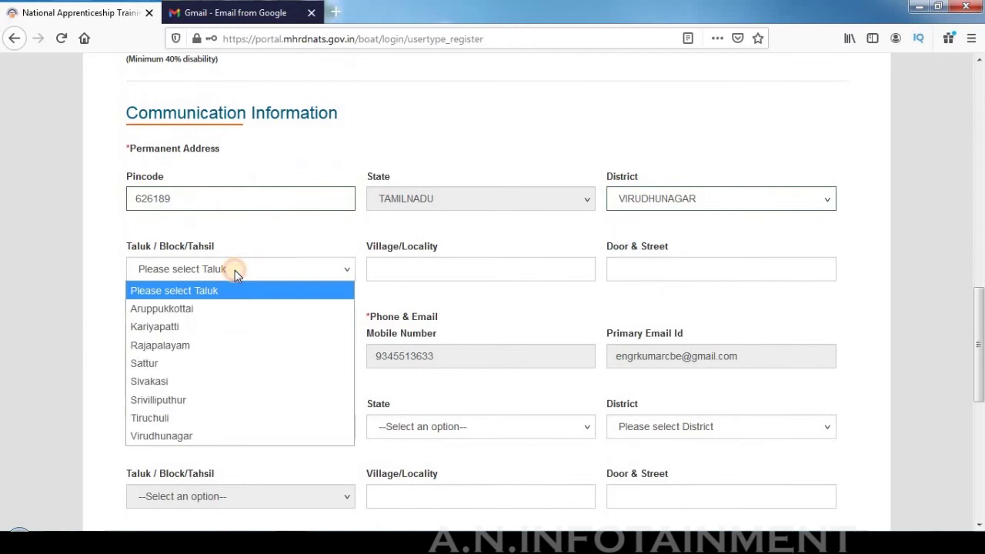
{"action": "left_click", "coordinate": [217, 379]}
- Fill in the Village/Locality and Door & Street fields of the permanent address
{"action": "left_click", "coordinate": [396, 269]}
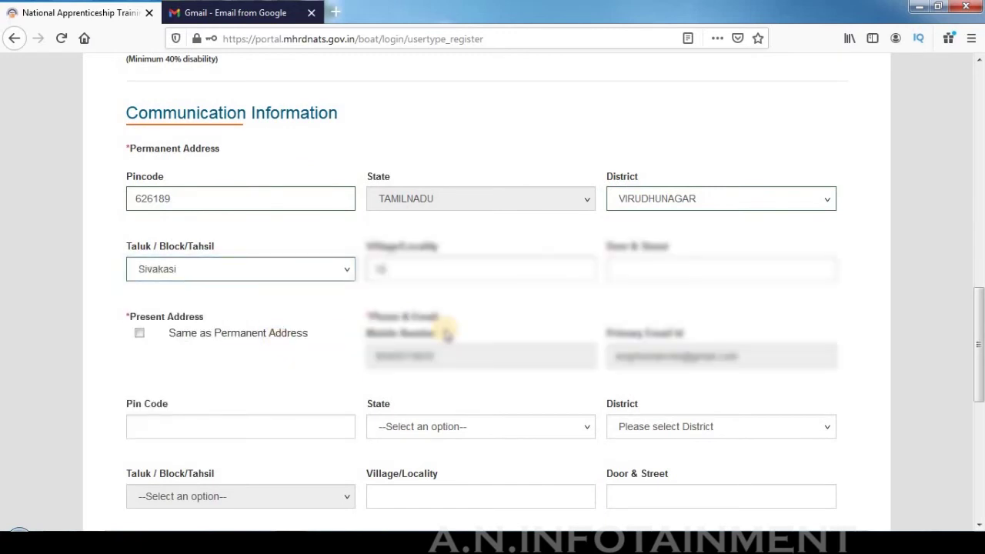
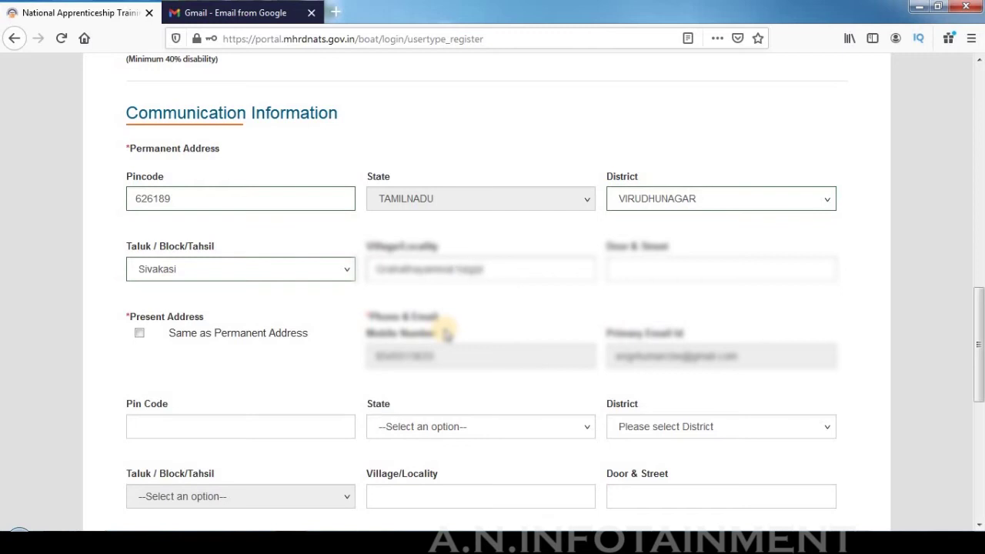
{"action": "left_click", "coordinate": [682, 264]}
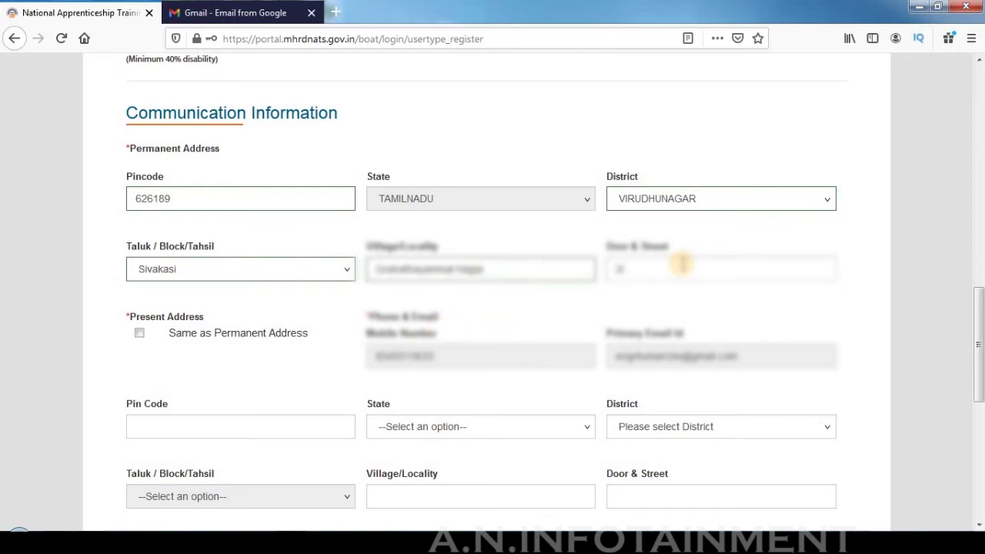
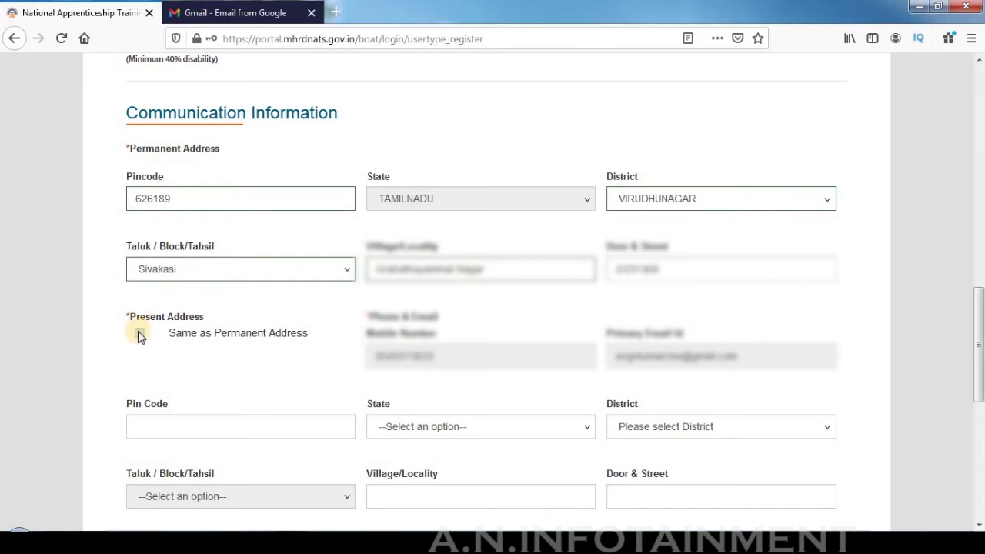
- Tick 'Same as Permanent Address' for the present address
{"action": "left_click", "coordinate": [139, 333]}
{"action": "scroll", "coordinate": [244, 377], "scroll_direction": "down", "scroll_amount": 4}
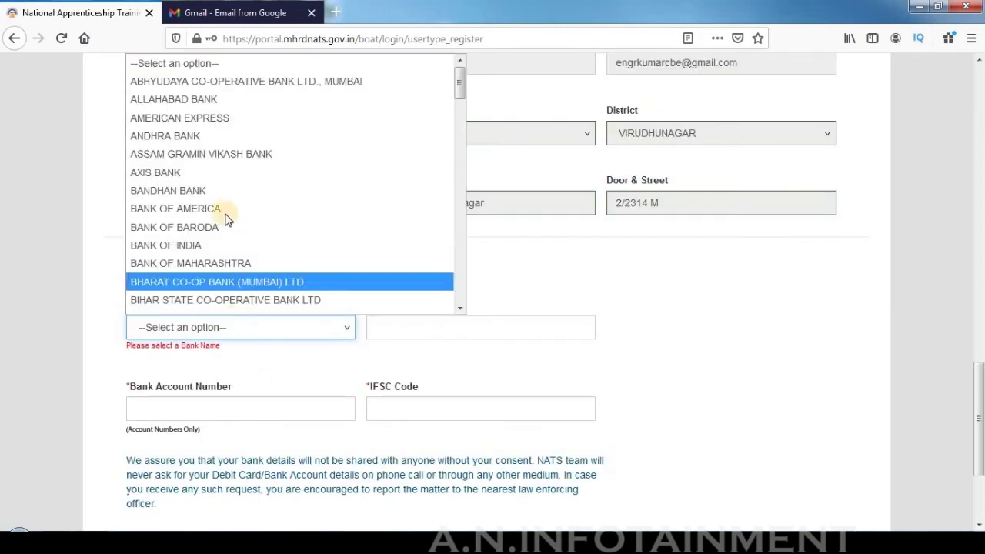
{"action": "scroll", "coordinate": [223, 224], "scroll_direction": "down", "scroll_amount": 9}
{"action": "scroll", "coordinate": [225, 231], "scroll_direction": "down", "scroll_amount": 6}
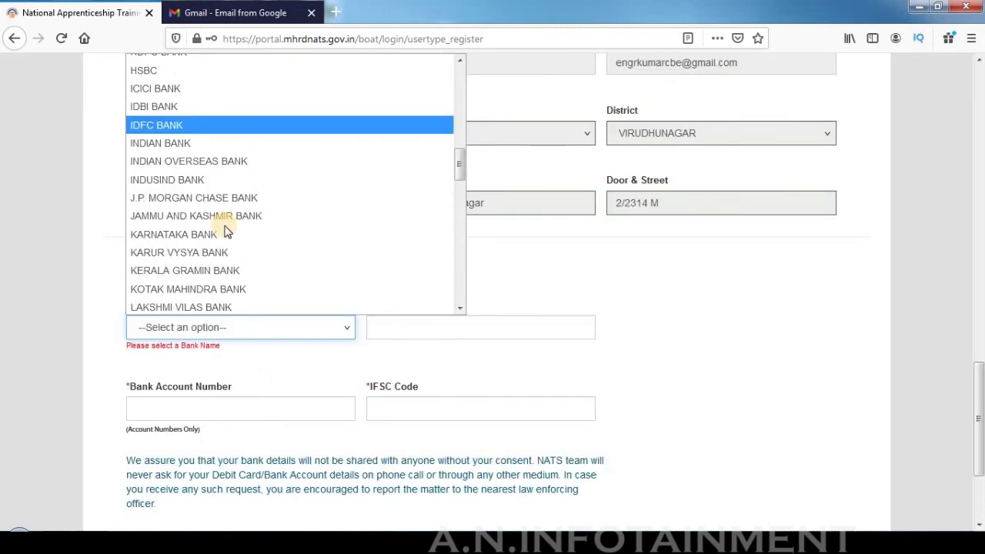
{"action": "scroll", "coordinate": [225, 231], "scroll_direction": "up", "scroll_amount": 1}
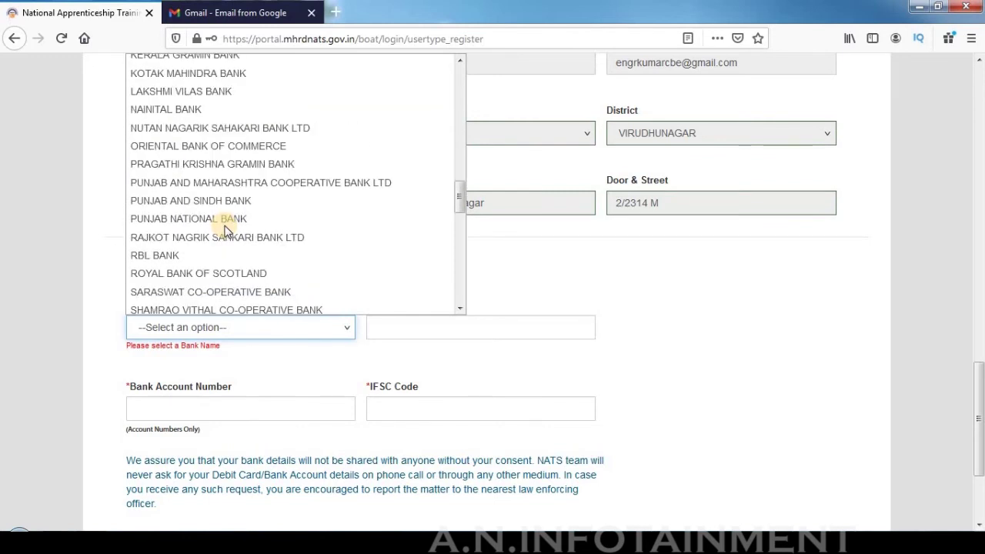
{"action": "scroll", "coordinate": [225, 230], "scroll_direction": "down", "scroll_amount": 5}
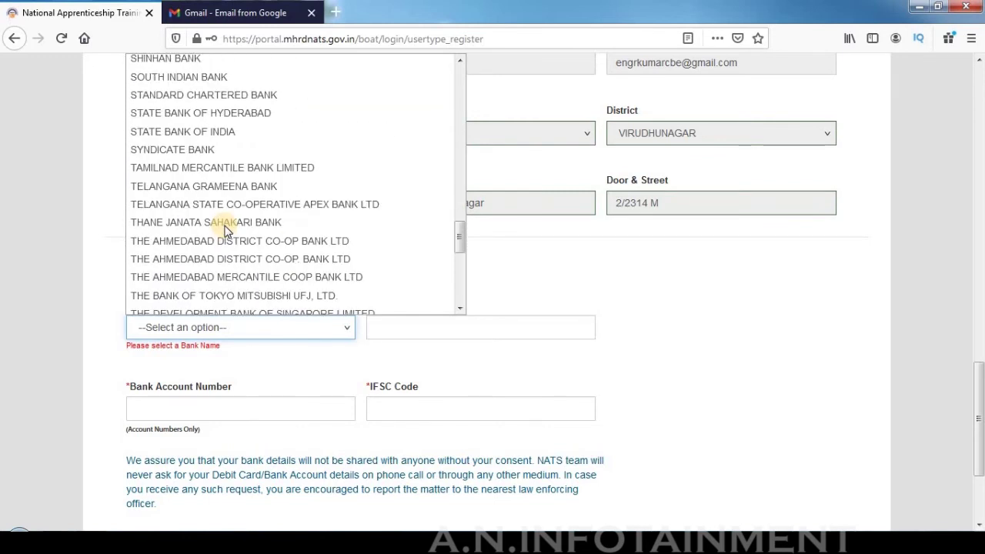
- Choose TAMILNAD MERCANTILE BANK LIMITED, branch SIVAKASI, and enter the account number and IFSC TMBL0000003
{"action": "left_click", "coordinate": [223, 167]}
{"action": "left_click", "coordinate": [240, 398]}
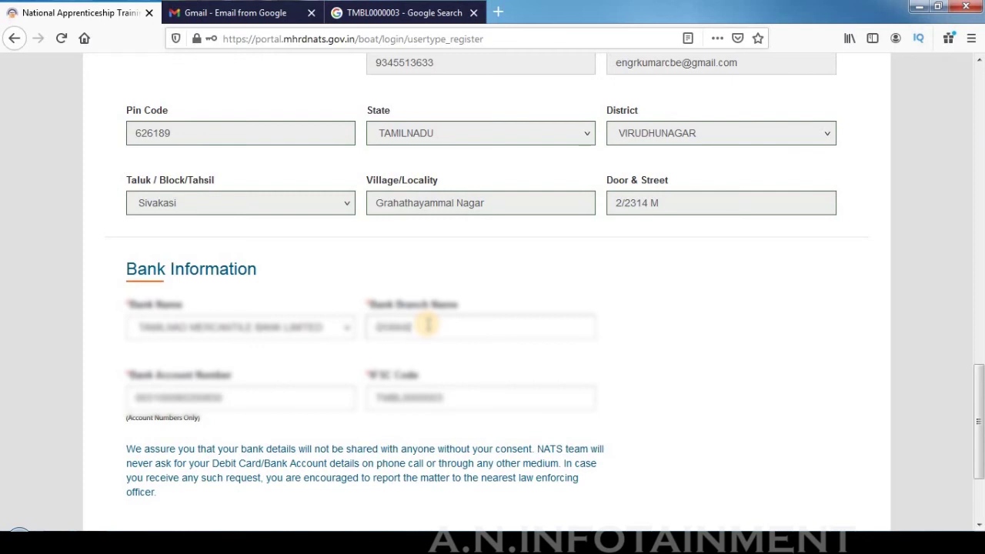
{"action": "scroll", "coordinate": [654, 356], "scroll_direction": "down", "scroll_amount": 2}
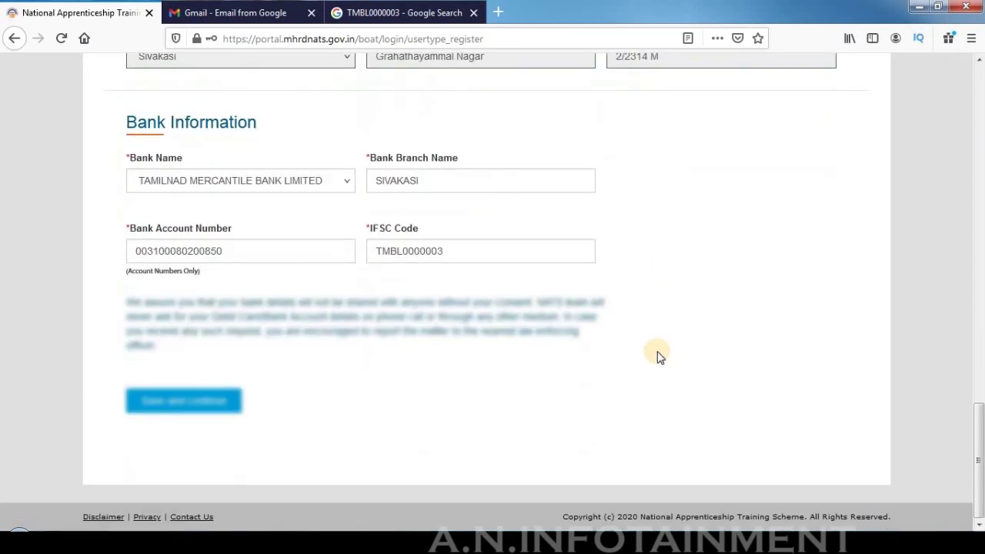
{"action": "scroll", "coordinate": [656, 358], "scroll_direction": "up", "scroll_amount": 4}
{"action": "scroll", "coordinate": [654, 358], "scroll_direction": "up", "scroll_amount": 6}
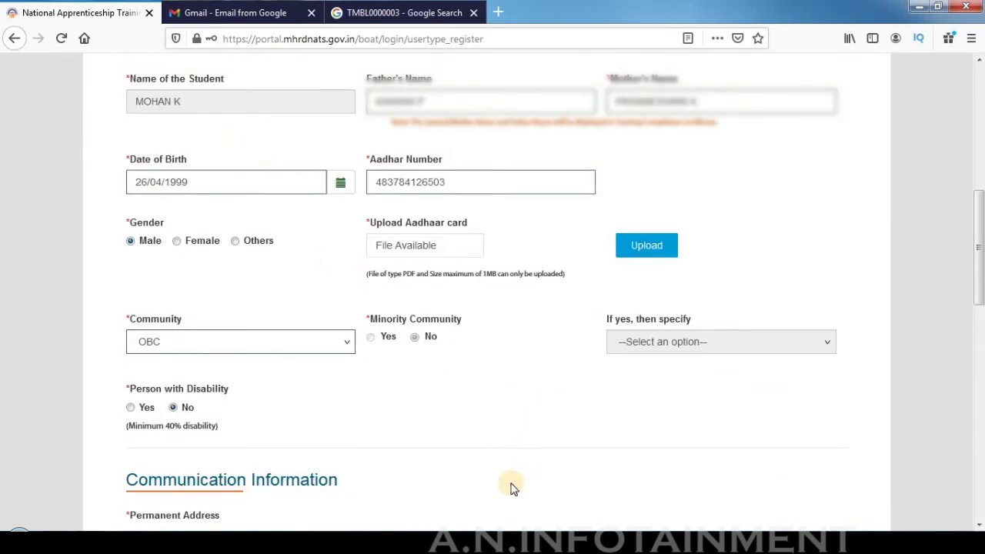
- Review the filled personal, address and bank sections, then save and continue to Educational Details
{"action": "scroll", "coordinate": [510, 485], "scroll_direction": "up", "scroll_amount": 1}
{"action": "scroll", "coordinate": [504, 471], "scroll_direction": "down", "scroll_amount": 1}
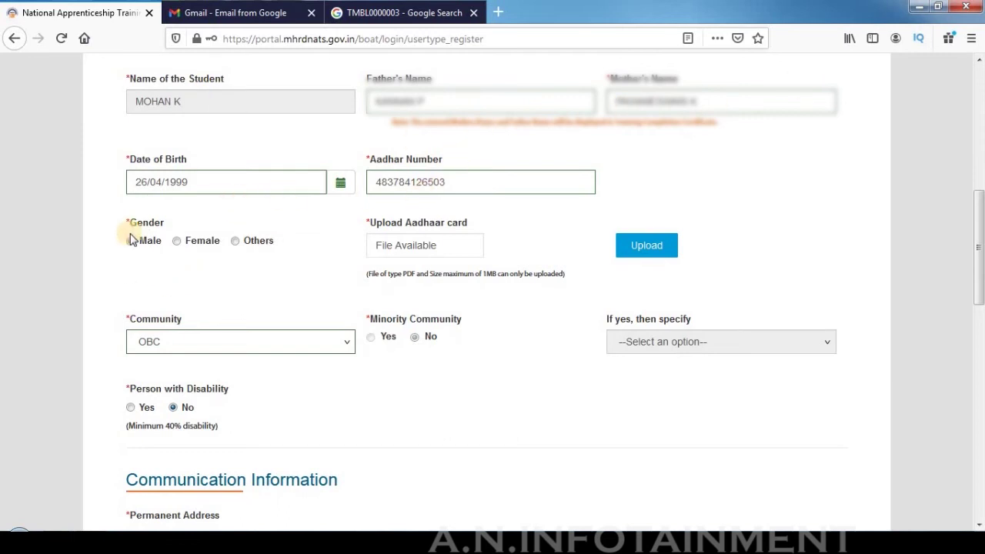
{"action": "scroll", "coordinate": [248, 253], "scroll_direction": "down", "scroll_amount": 5}
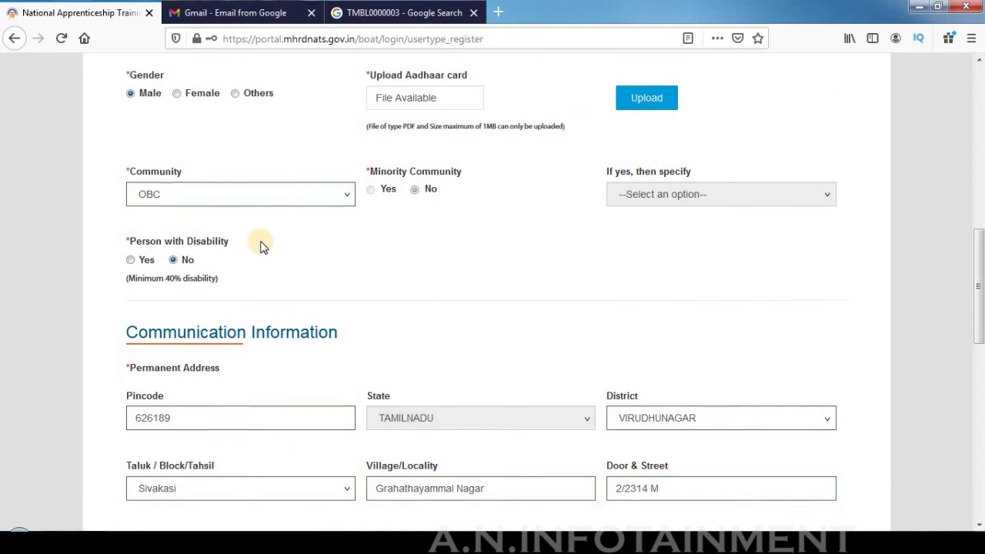
{"action": "scroll", "coordinate": [193, 166], "scroll_direction": "down", "scroll_amount": 1}
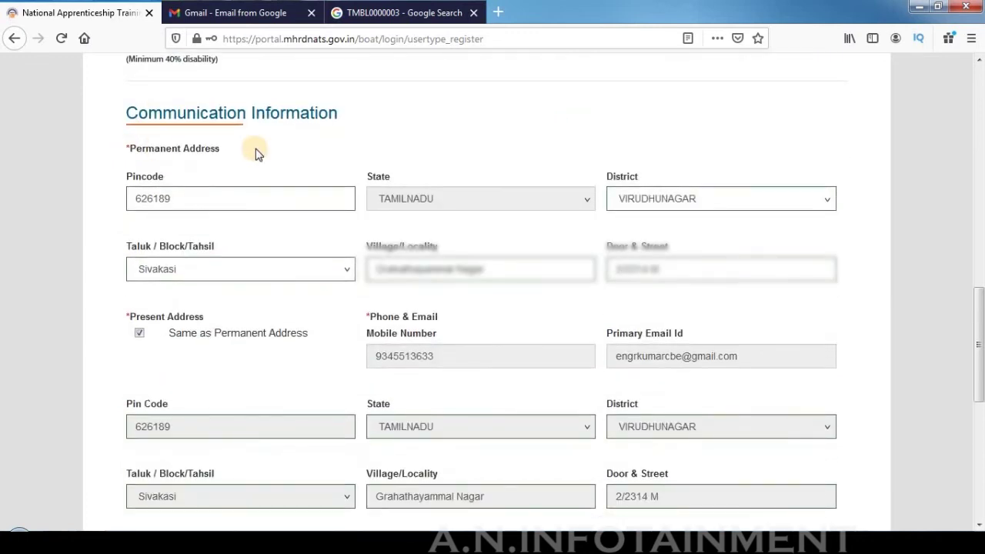
{"action": "scroll", "coordinate": [220, 259], "scroll_direction": "down", "scroll_amount": 5}
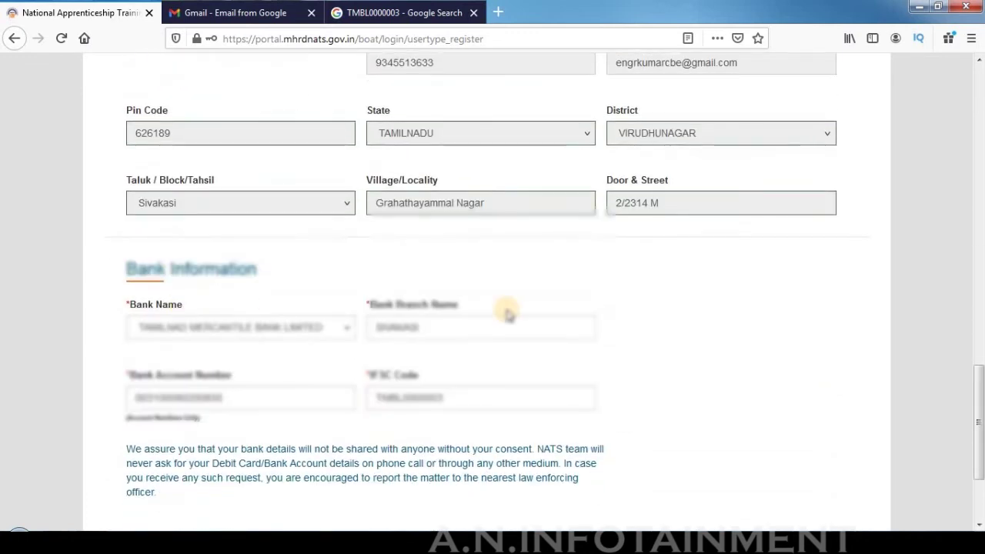
{"action": "scroll", "coordinate": [508, 313], "scroll_direction": "down", "scroll_amount": 3}
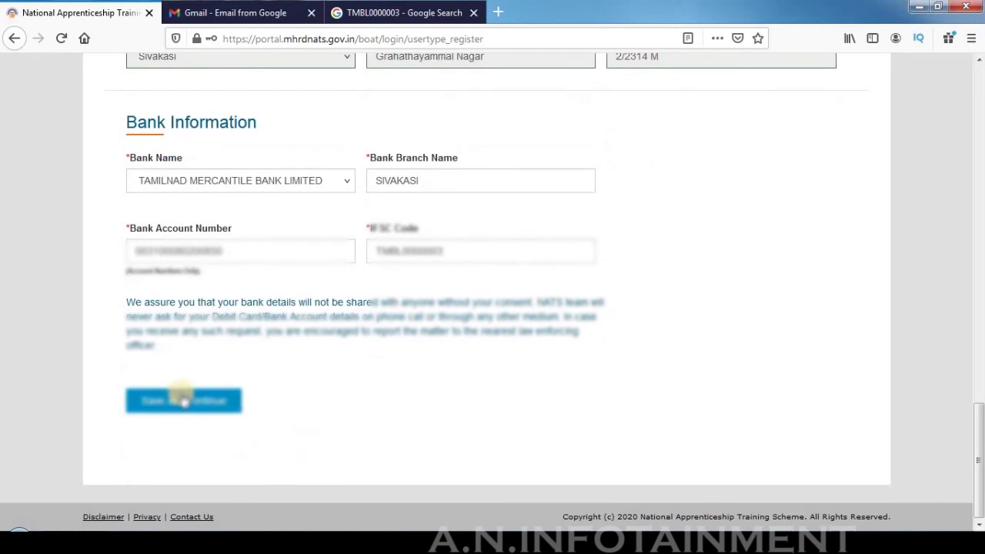
{"action": "left_click", "coordinate": [183, 401]}
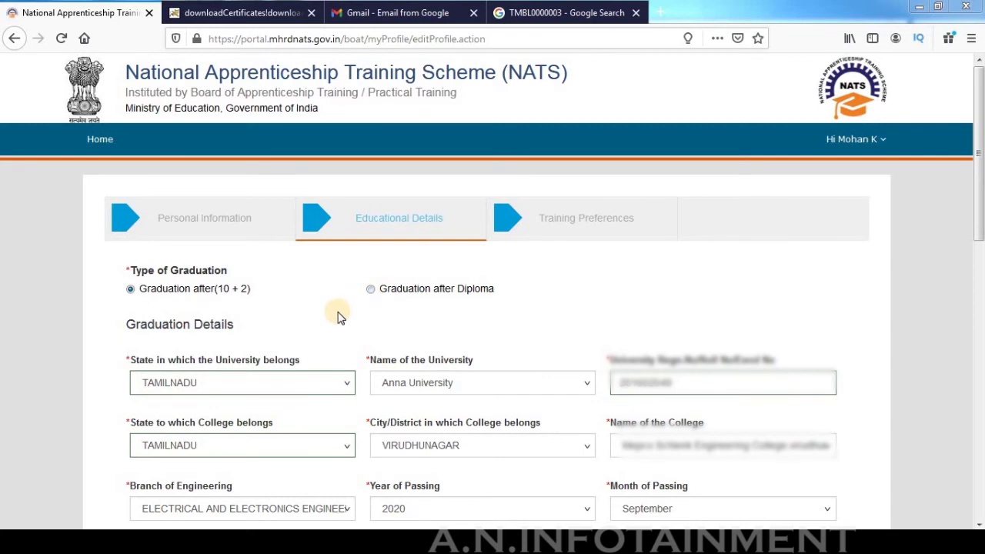
{"action": "left_click", "coordinate": [265, 389]}
{"action": "scroll", "coordinate": [385, 308], "scroll_direction": "down", "scroll_amount": 2}
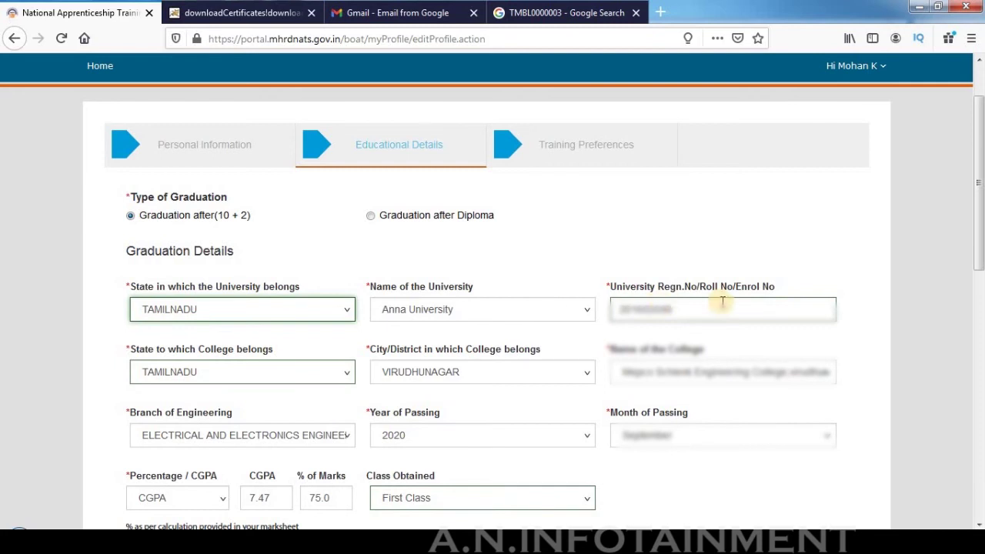
{"action": "scroll", "coordinate": [716, 285], "scroll_direction": "down", "scroll_amount": 2}
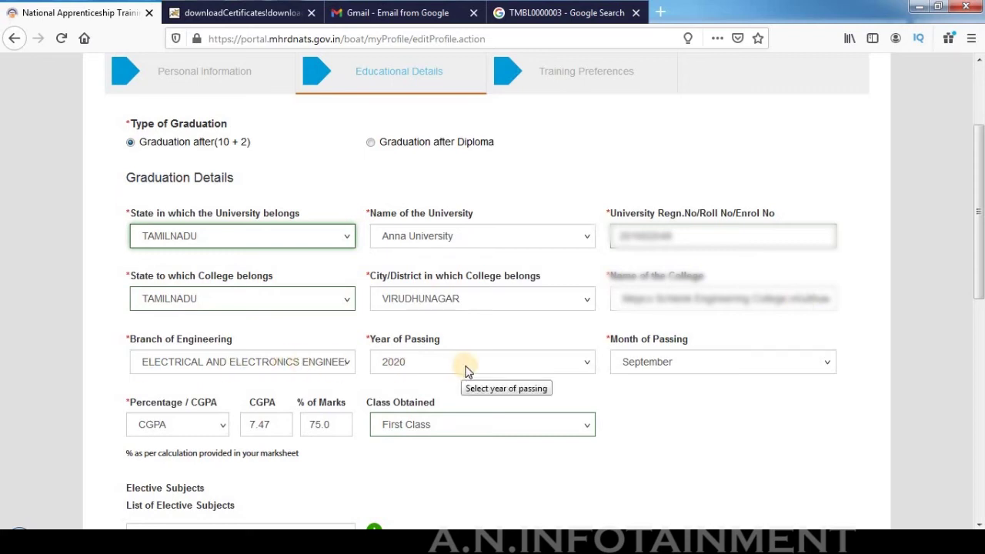
{"action": "scroll", "coordinate": [750, 421], "scroll_direction": "down", "scroll_amount": 3}
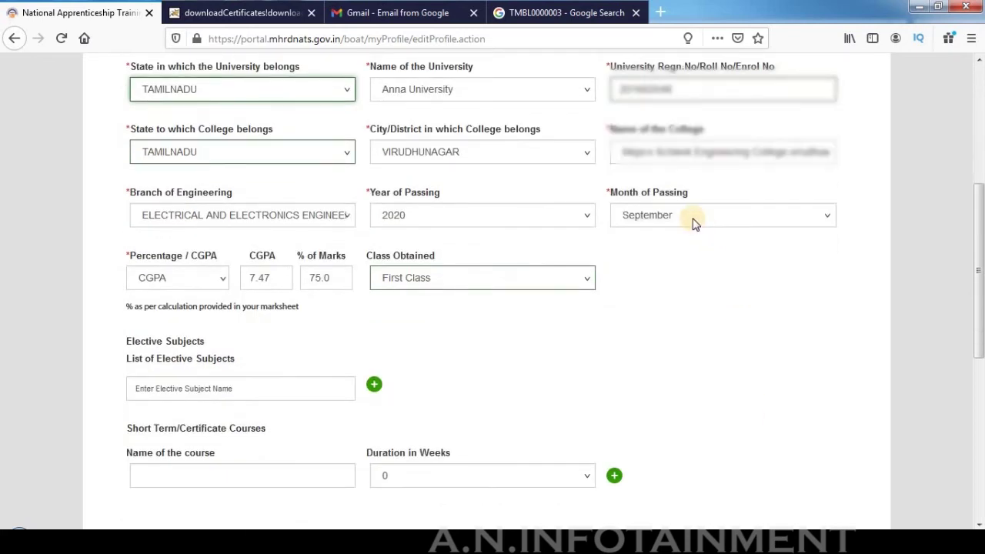
{"action": "left_click", "coordinate": [413, 278]}
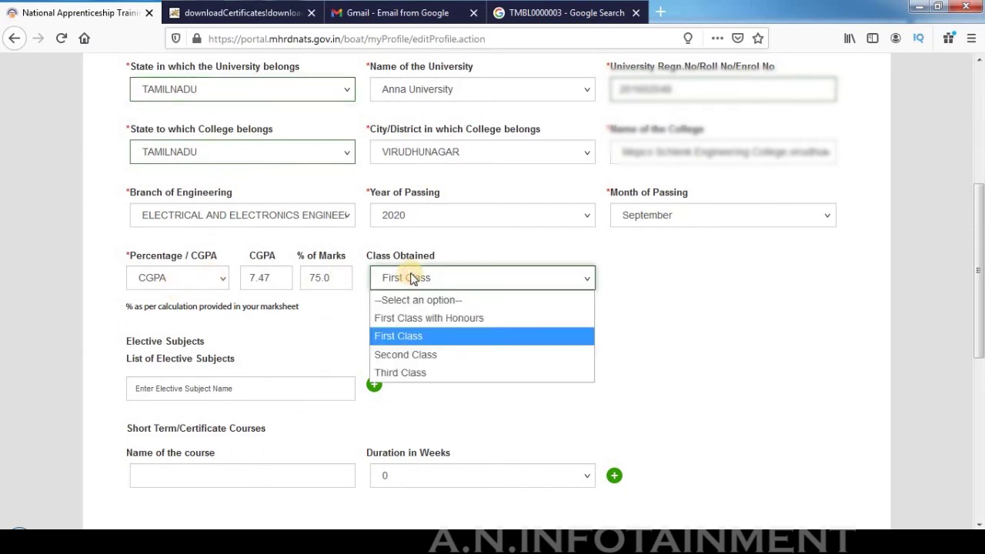
{"action": "left_click", "coordinate": [413, 279]}
{"action": "scroll", "coordinate": [412, 279], "scroll_direction": "down", "scroll_amount": 5}
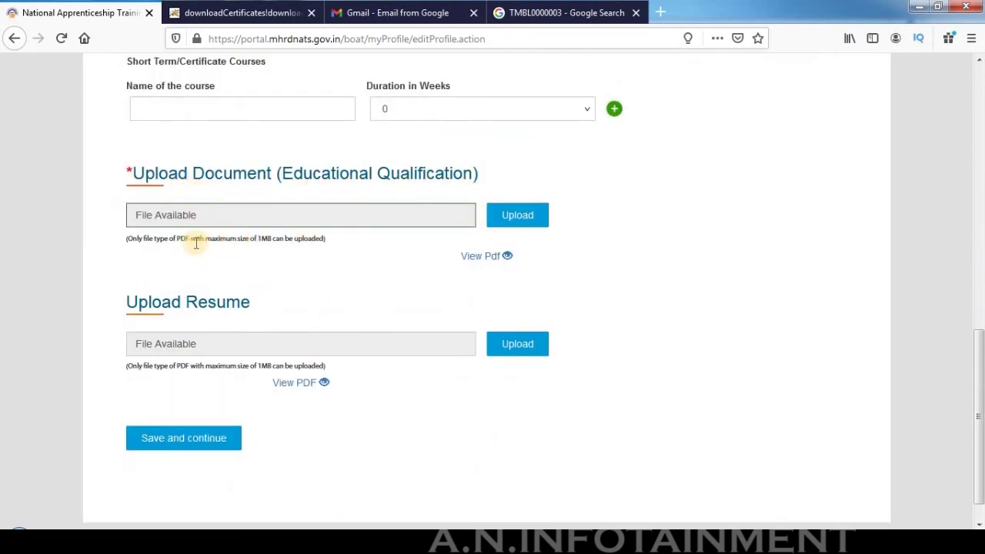
{"action": "left_click", "coordinate": [510, 223]}
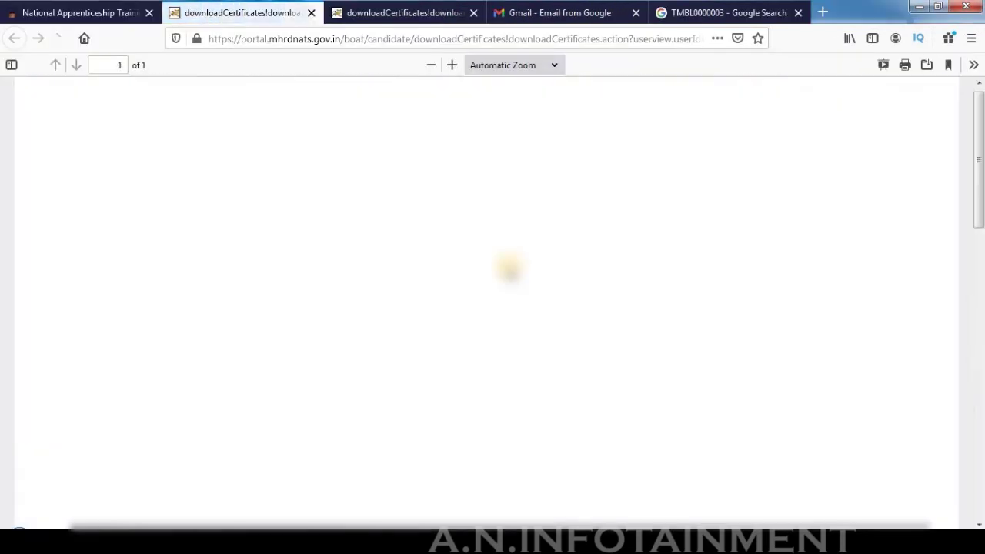
{"action": "scroll", "coordinate": [439, 275], "scroll_direction": "down", "scroll_amount": 5}
{"action": "scroll", "coordinate": [435, 348], "scroll_direction": "up", "scroll_amount": 6}
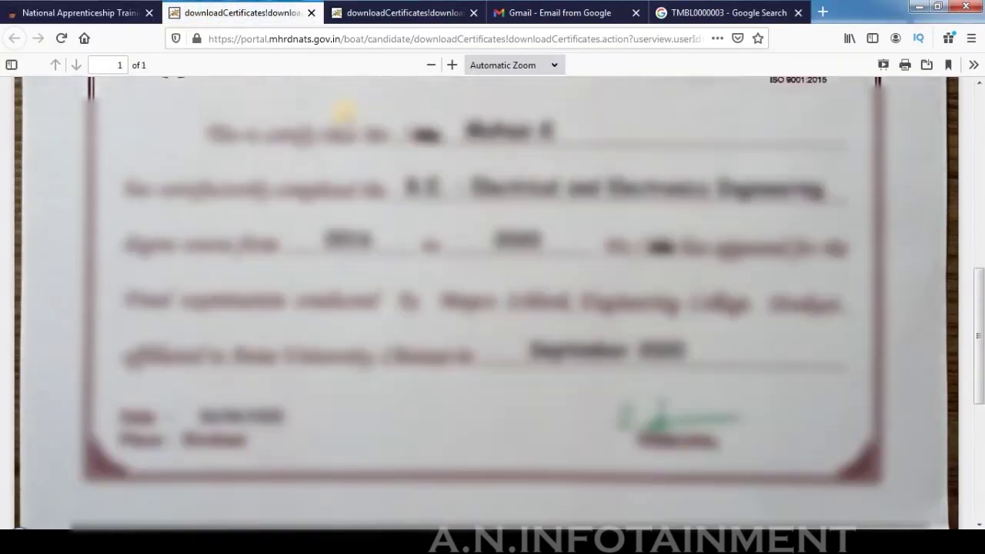
{"action": "left_click", "coordinate": [310, 12]}
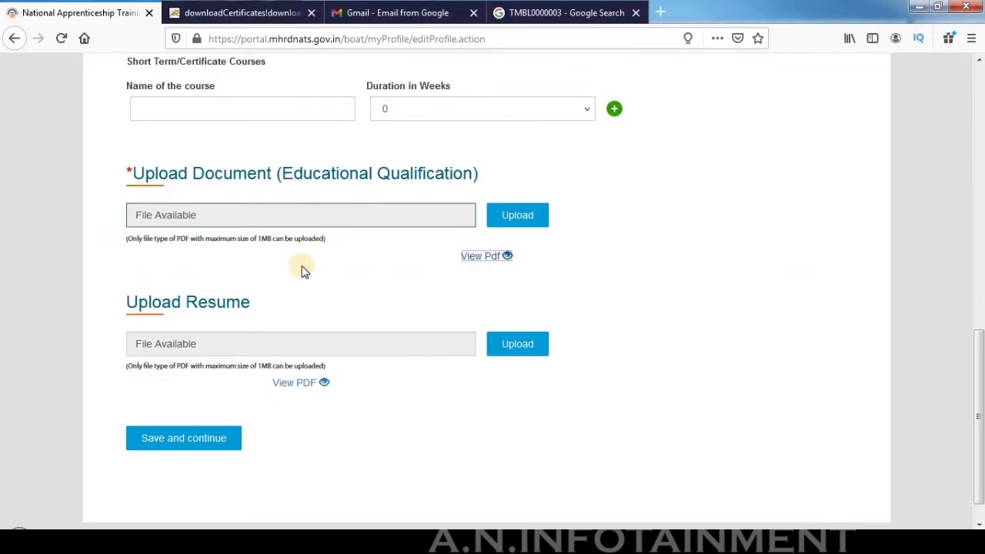
{"action": "scroll", "coordinate": [303, 268], "scroll_direction": "down", "scroll_amount": 1}
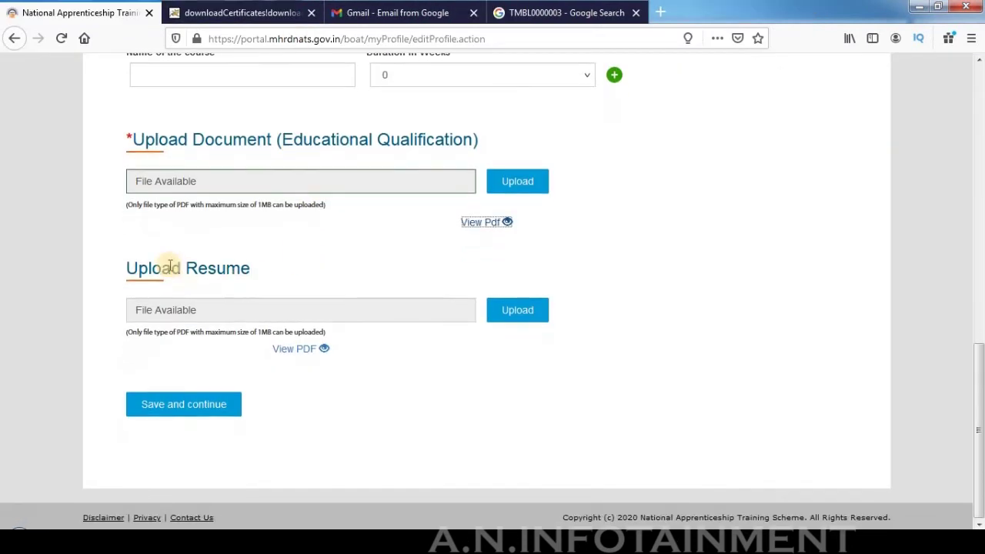
- Upload the Resume file, check its preview, and save the educational details
{"action": "left_click", "coordinate": [518, 310]}
{"action": "left_click", "coordinate": [157, 145]}
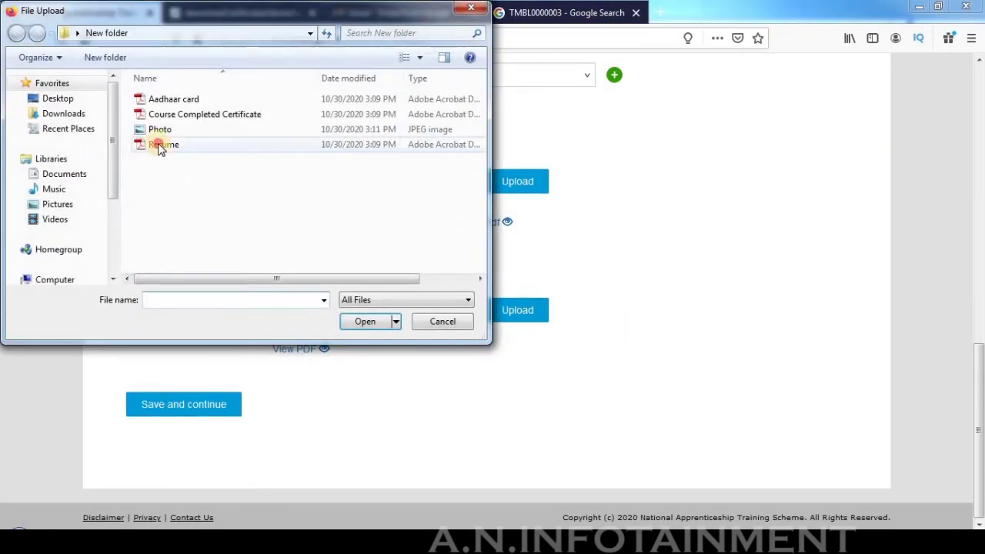
{"action": "left_click", "coordinate": [368, 323]}
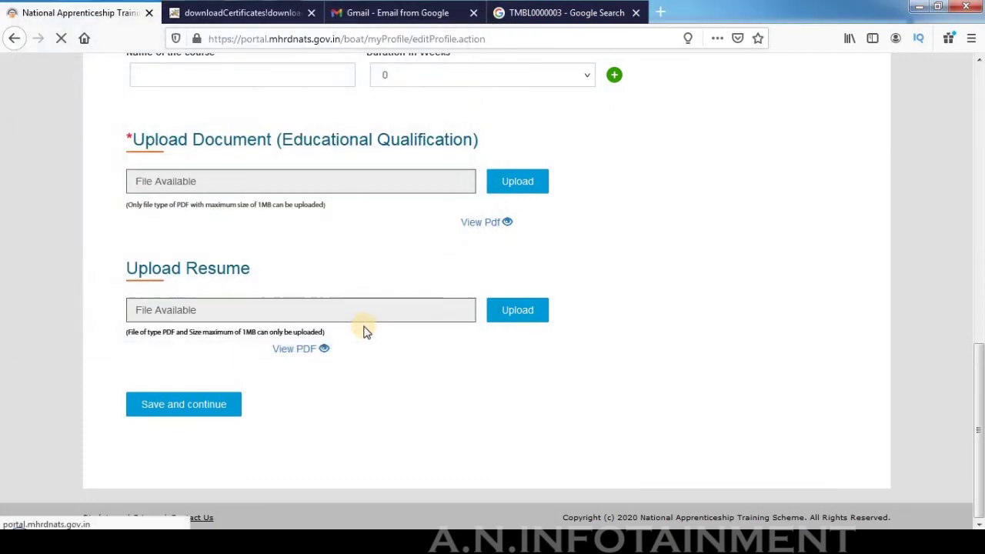
{"action": "left_click", "coordinate": [293, 348]}
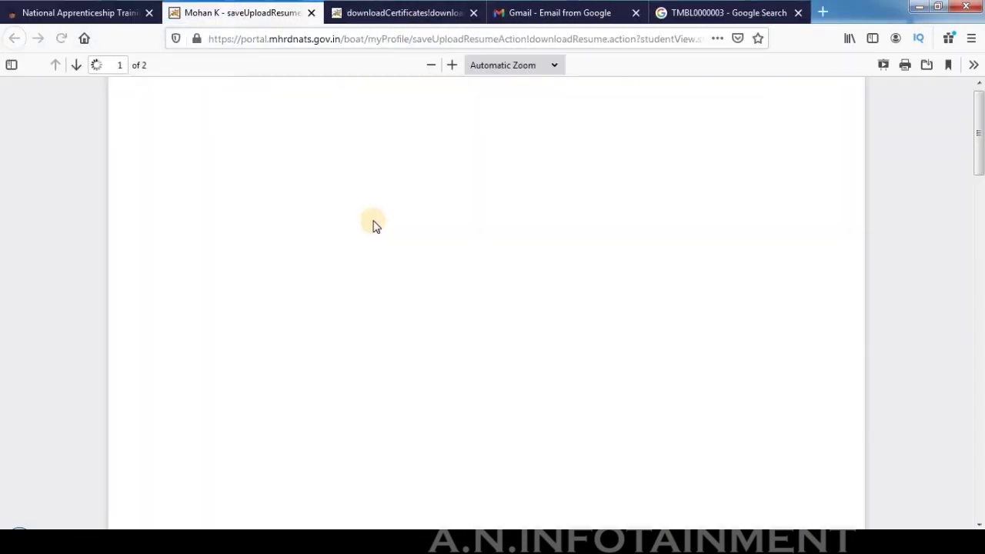
{"action": "scroll", "coordinate": [375, 225], "scroll_direction": "down", "scroll_amount": 20}
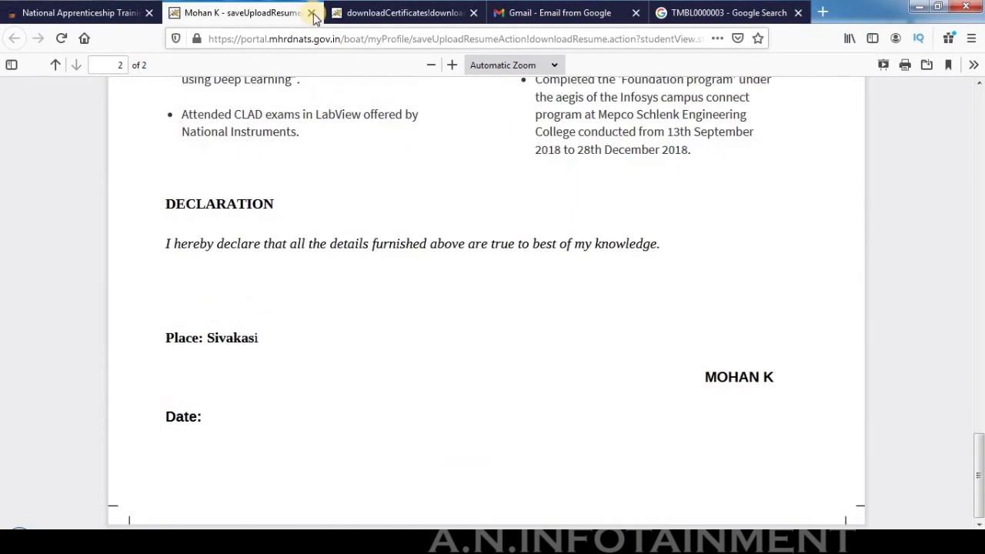
{"action": "left_click", "coordinate": [312, 14]}
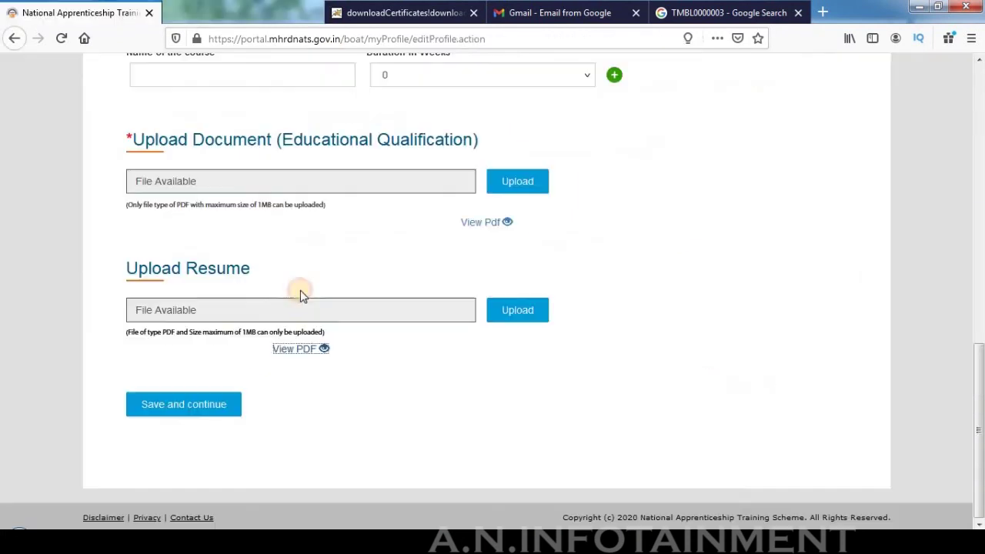
{"action": "left_click", "coordinate": [185, 405]}
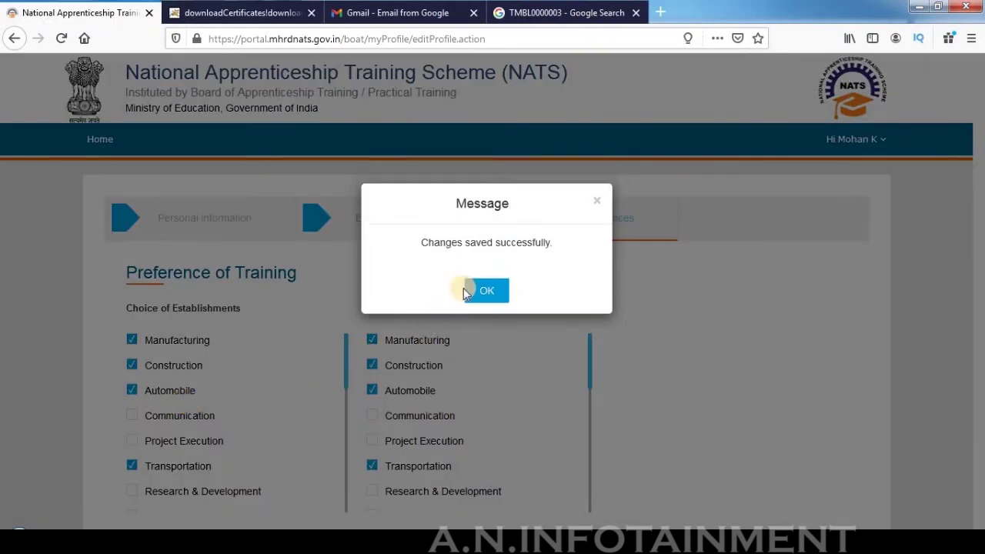
- Dismiss the changes-saved message and review the Preference of Training choices
{"action": "left_click", "coordinate": [487, 291]}
{"action": "scroll", "coordinate": [688, 297], "scroll_direction": "down", "scroll_amount": 2}
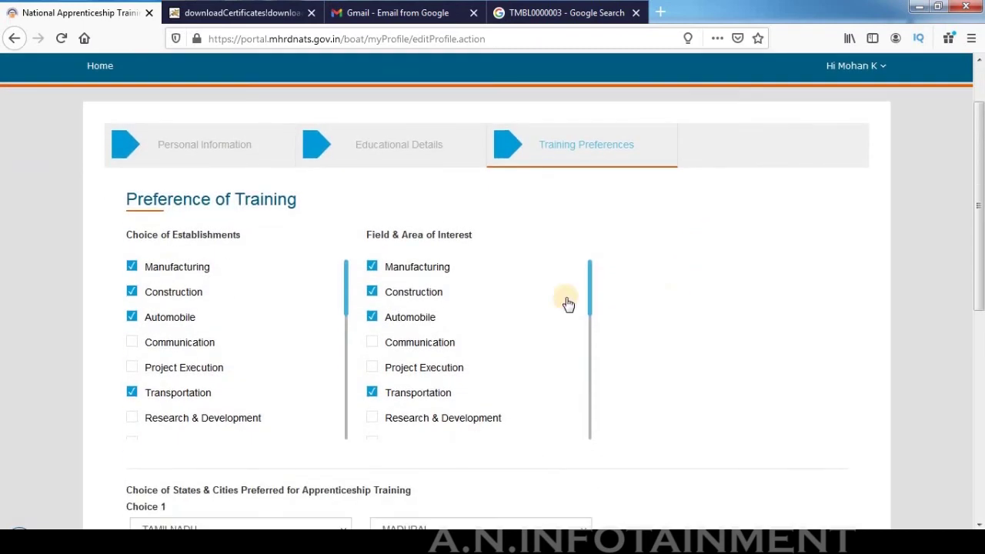
{"action": "scroll", "coordinate": [285, 216], "scroll_direction": "down", "scroll_amount": 4}
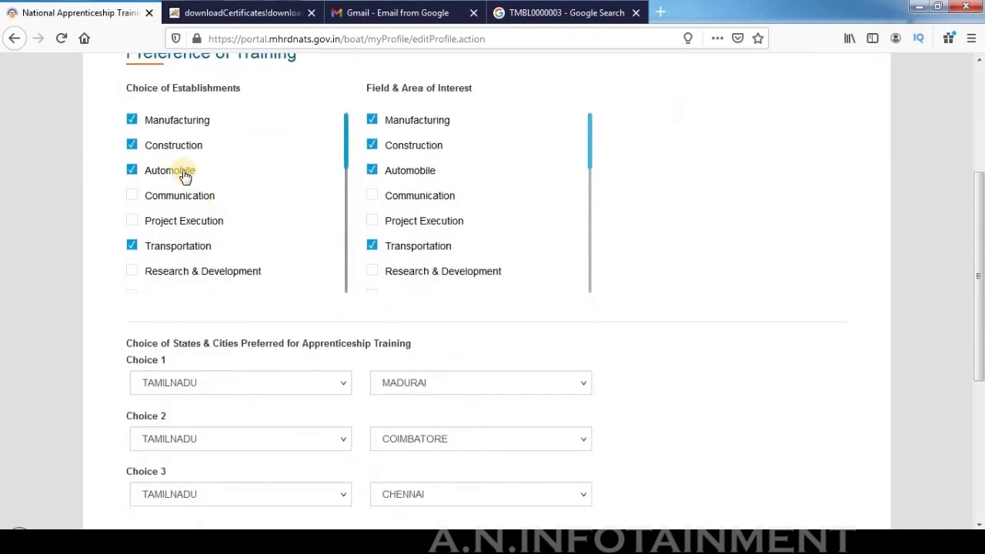
{"action": "scroll", "coordinate": [143, 177], "scroll_direction": "up", "scroll_amount": 2}
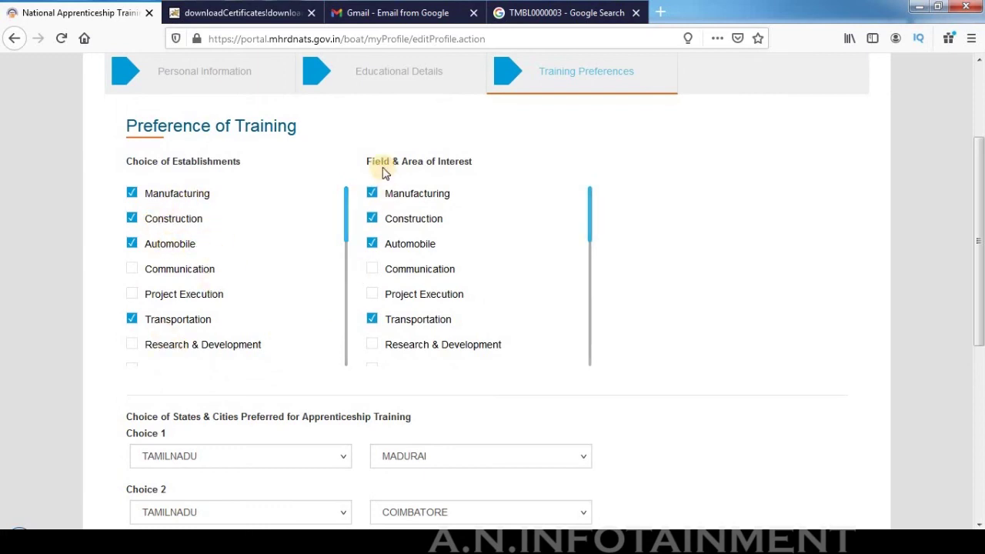
{"action": "scroll", "coordinate": [407, 223], "scroll_direction": "down", "scroll_amount": 3}
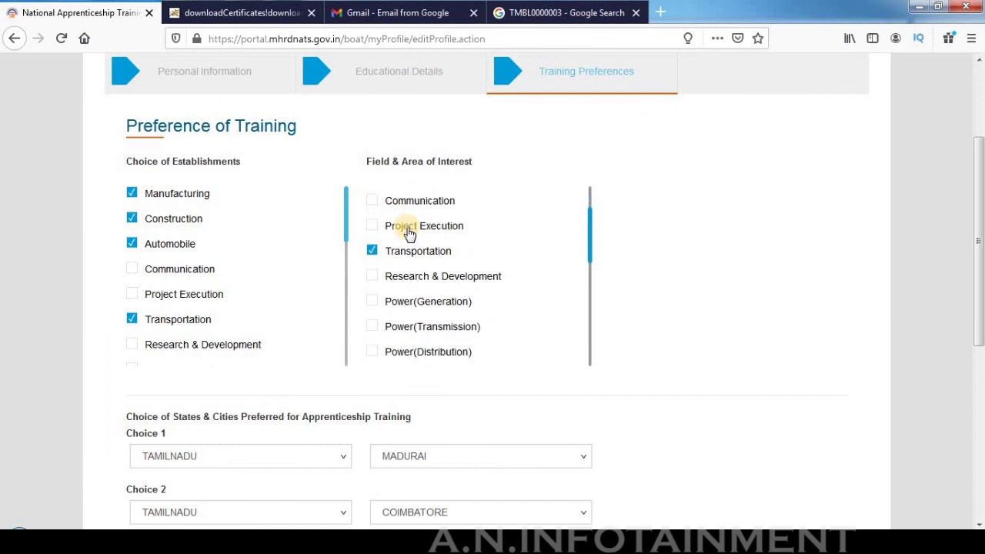
{"action": "scroll", "coordinate": [433, 282], "scroll_direction": "down", "scroll_amount": 8}
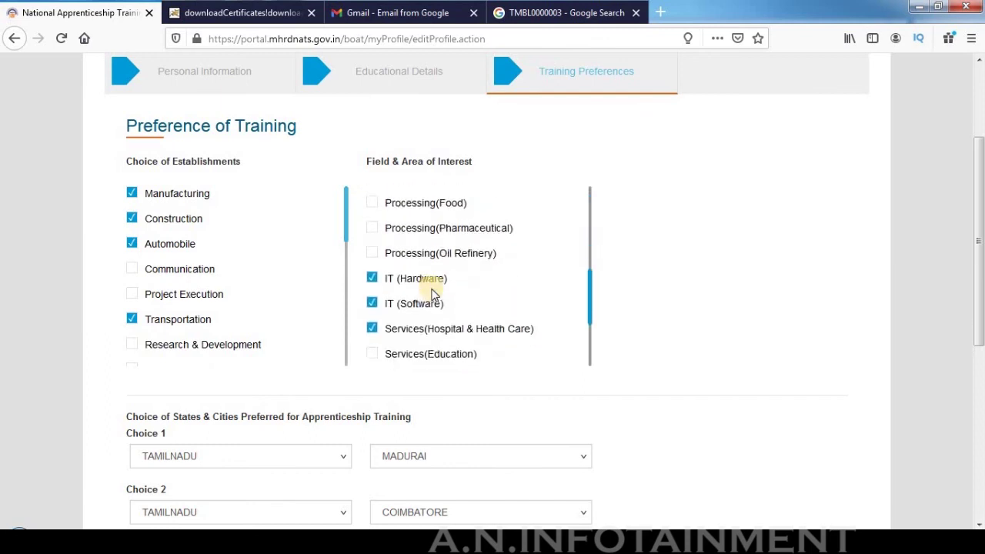
{"action": "scroll", "coordinate": [433, 294], "scroll_direction": "down", "scroll_amount": 4}
{"action": "scroll", "coordinate": [447, 346], "scroll_direction": "up", "scroll_amount": 1}
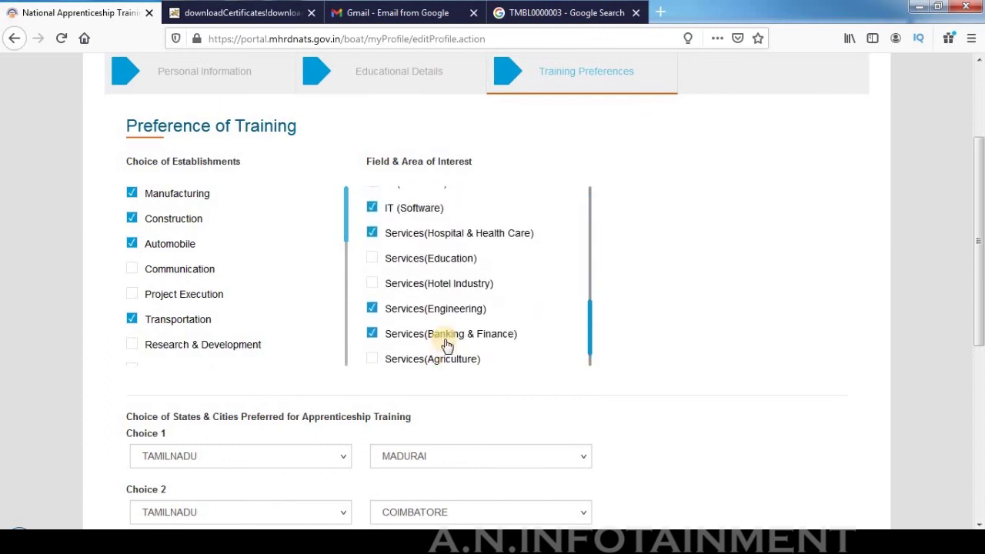
{"action": "scroll", "coordinate": [447, 346], "scroll_direction": "up", "scroll_amount": 10}
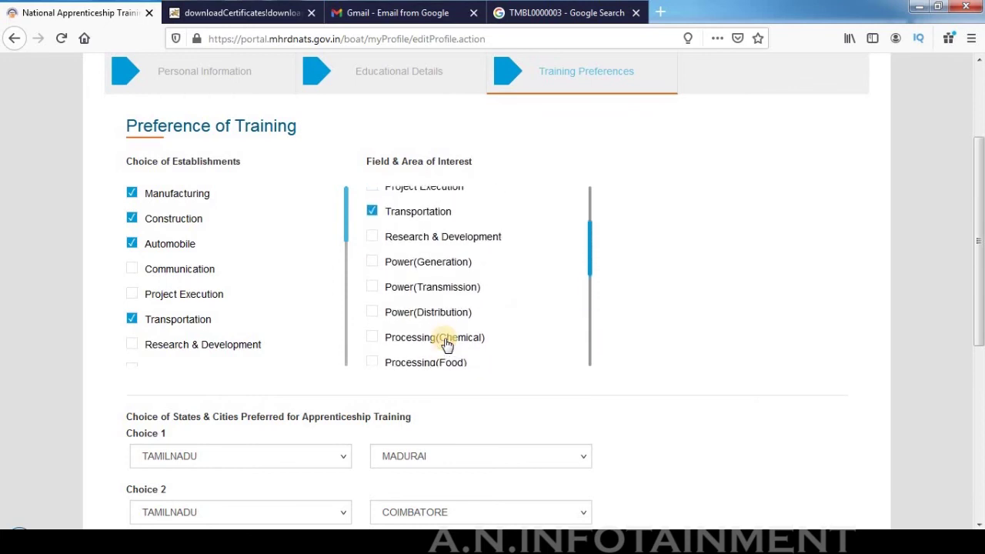
{"action": "scroll", "coordinate": [447, 346], "scroll_direction": "up", "scroll_amount": 3}
- Save the preferences: Madurai, Coimbatore, Chennai cities; Tamilnadu and Kerala work states
{"action": "scroll", "coordinate": [654, 223], "scroll_direction": "down", "scroll_amount": 1}
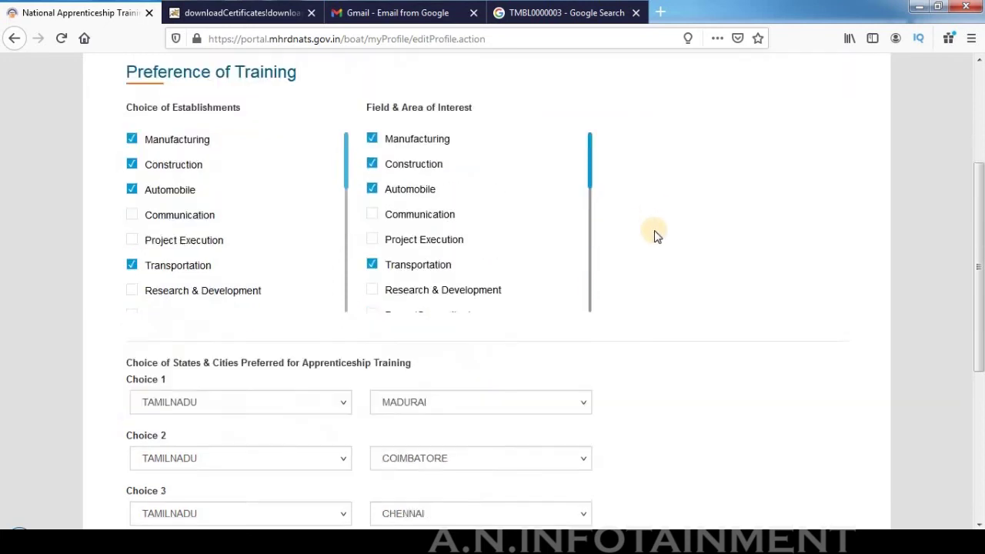
{"action": "scroll", "coordinate": [655, 235], "scroll_direction": "down", "scroll_amount": 5}
{"action": "scroll", "coordinate": [204, 154], "scroll_direction": "up", "scroll_amount": 1}
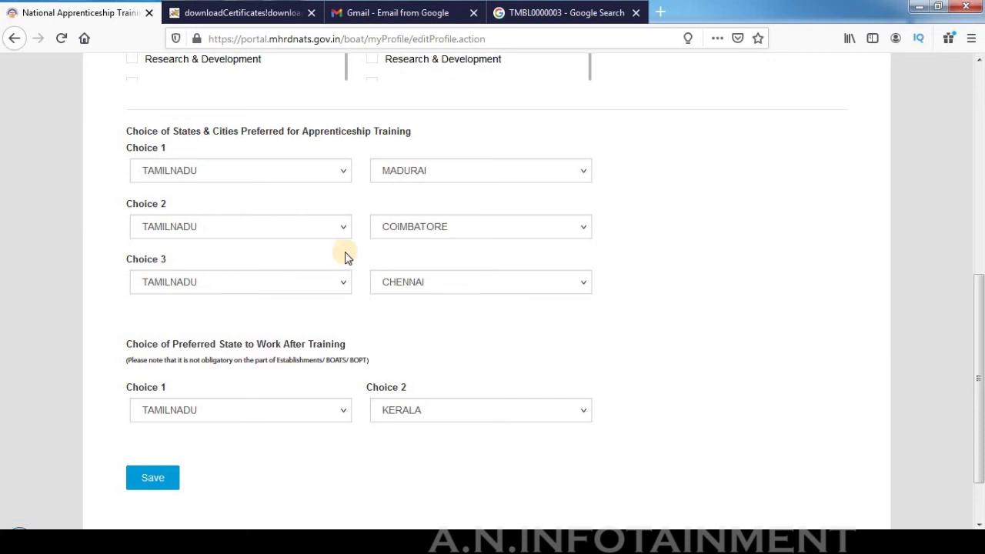
{"action": "scroll", "coordinate": [462, 250], "scroll_direction": "down", "scroll_amount": 2}
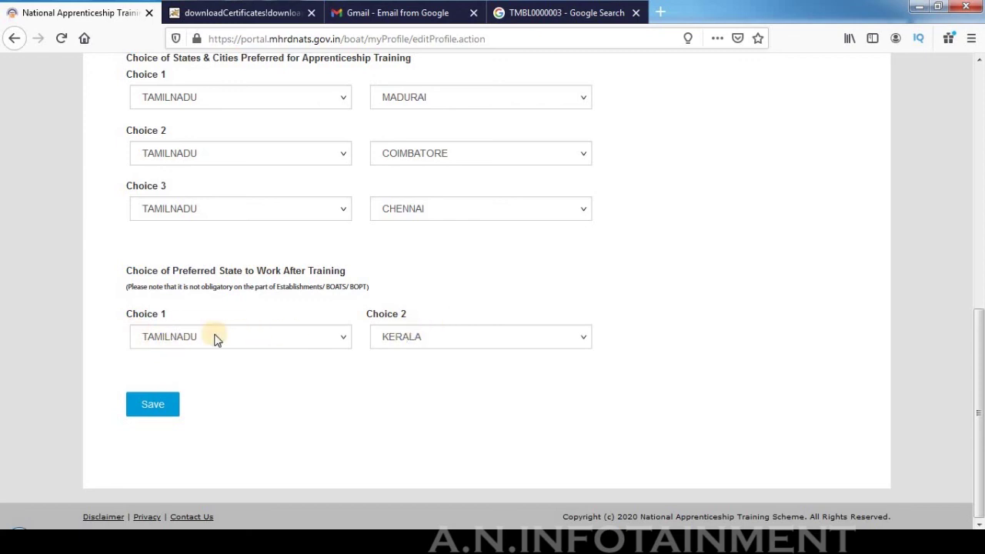
{"action": "left_click", "coordinate": [154, 403]}
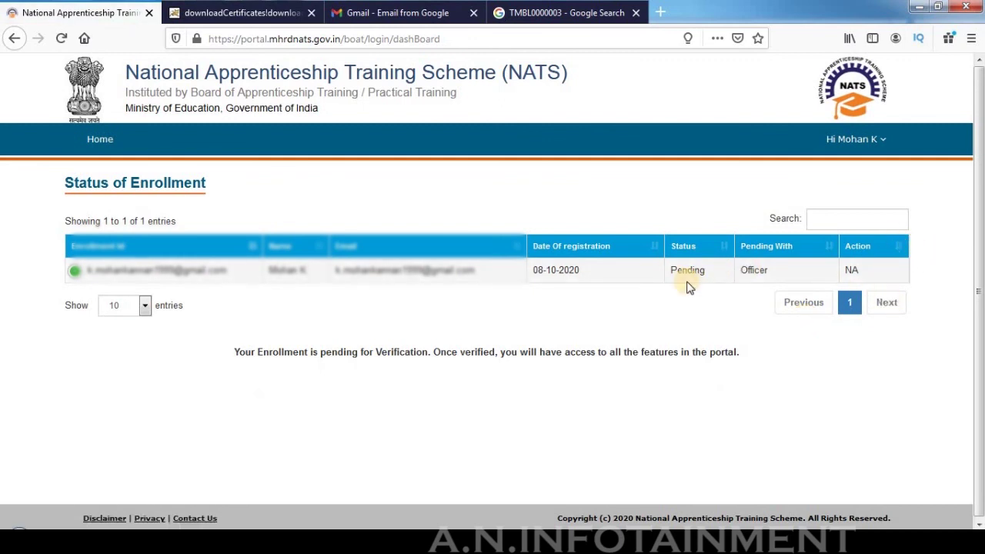
- Check the Status of Enrollment table listing the 08-10-2020 registration as Pending with Officer
{"action": "scroll", "coordinate": [689, 286], "scroll_direction": "down", "scroll_amount": 1}
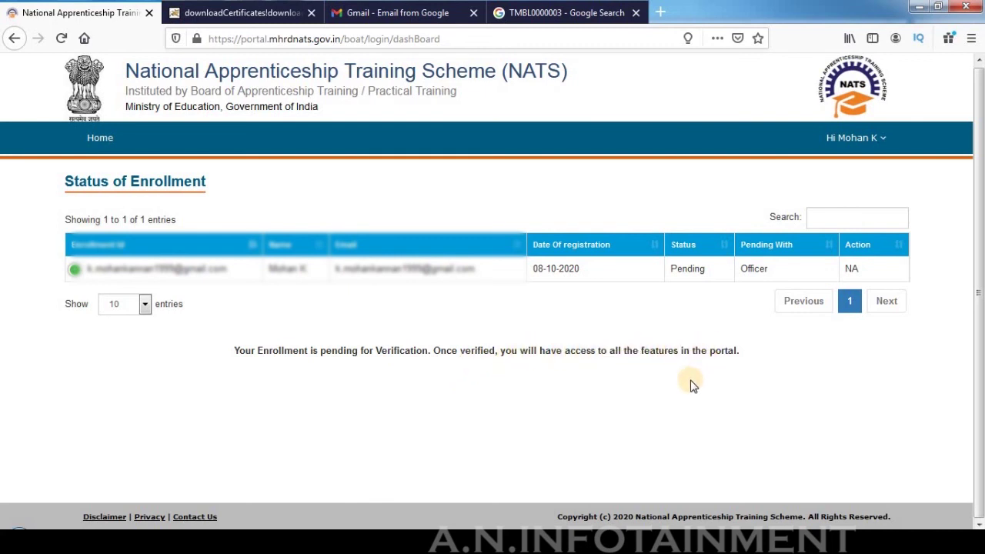
- Switch to the PWD_2020-21_Notification.pdf and read the enrollment procedure table on page 2
{"action": "key", "text": "alt+Tab"}
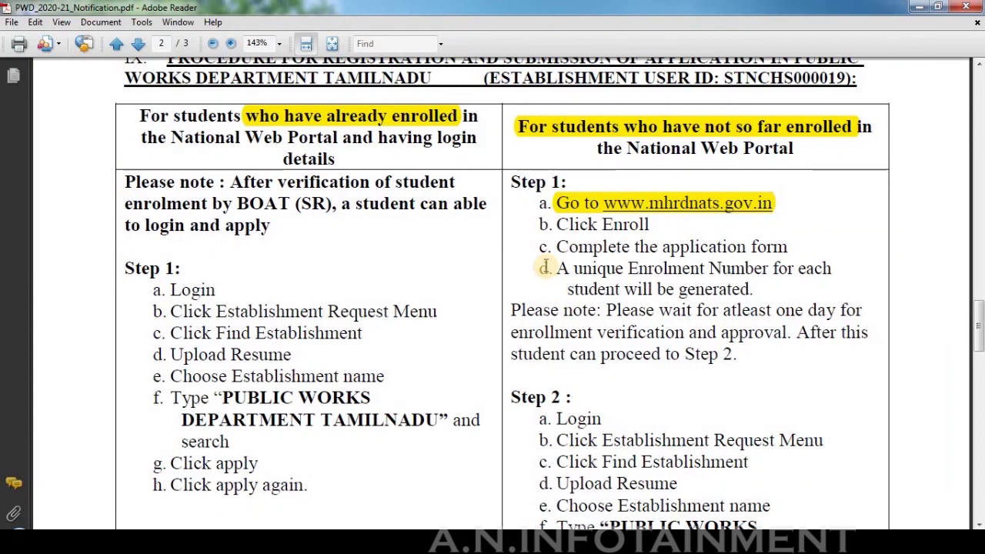
{"action": "scroll", "coordinate": [544, 267], "scroll_direction": "down", "scroll_amount": 2}
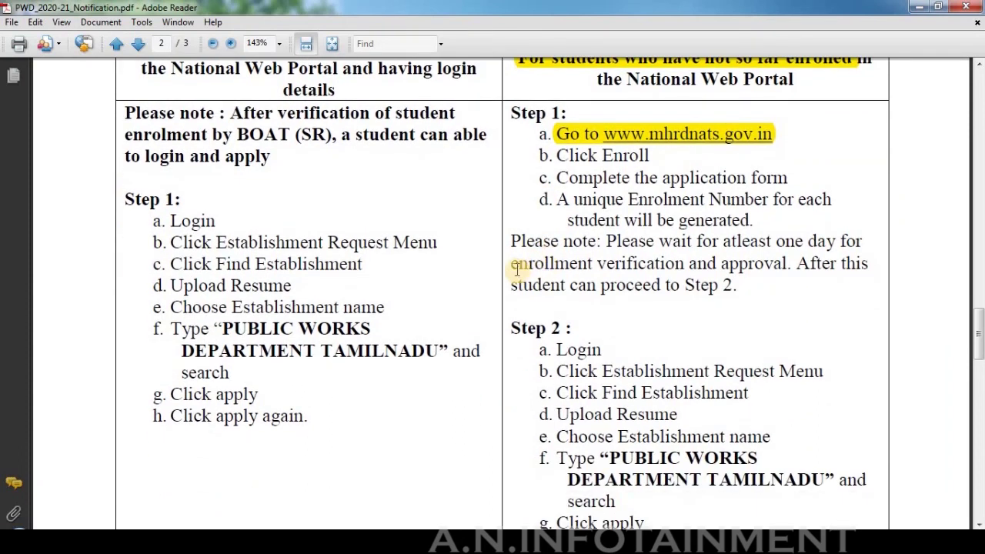
{"action": "scroll", "coordinate": [762, 258], "scroll_direction": "up", "scroll_amount": 2}
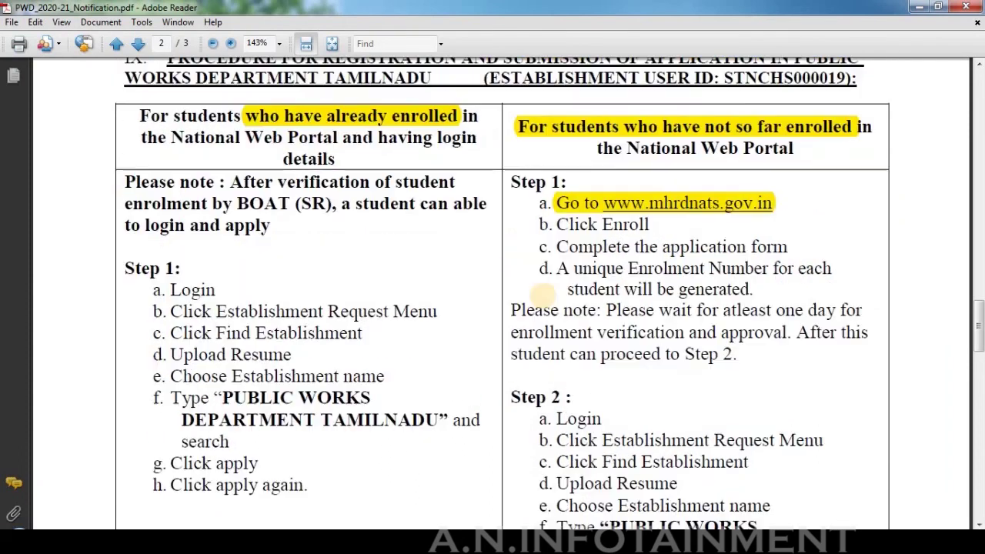
{"action": "scroll", "coordinate": [545, 267], "scroll_direction": "down", "scroll_amount": 5}
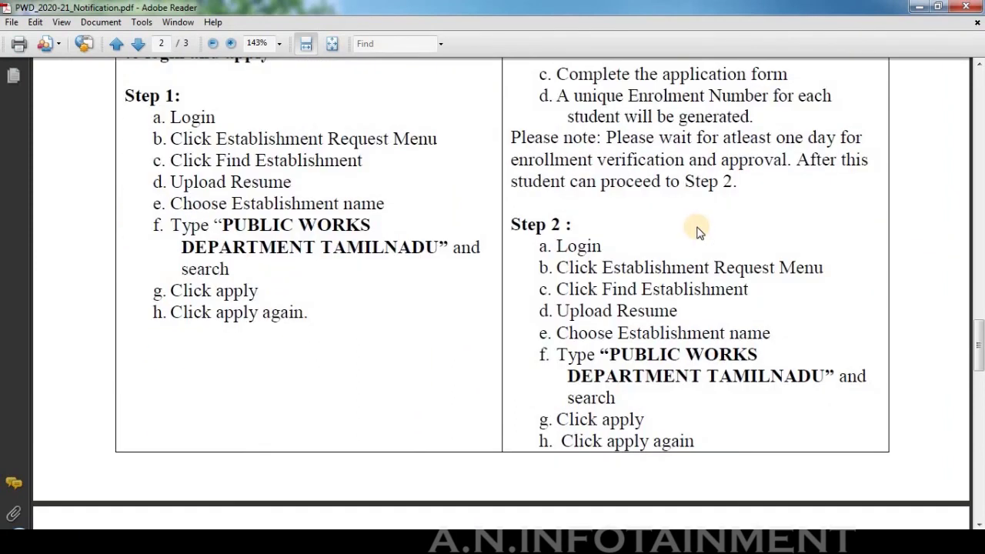
{"action": "scroll", "coordinate": [699, 231], "scroll_direction": "down", "scroll_amount": 1}
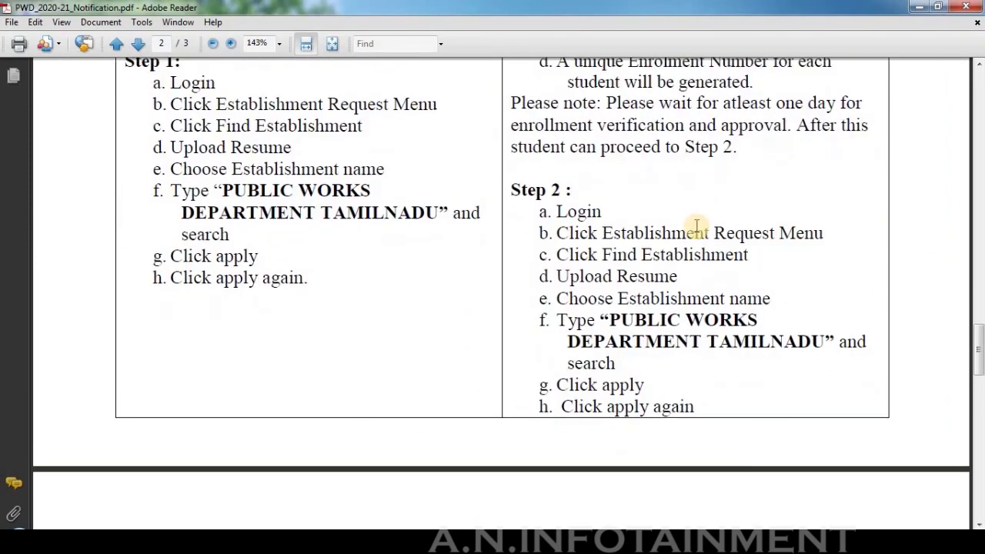
{"action": "left_click_drag", "start_coordinate": [539, 211], "coordinate": [822, 234]}
{"action": "left_click", "coordinate": [797, 275]}
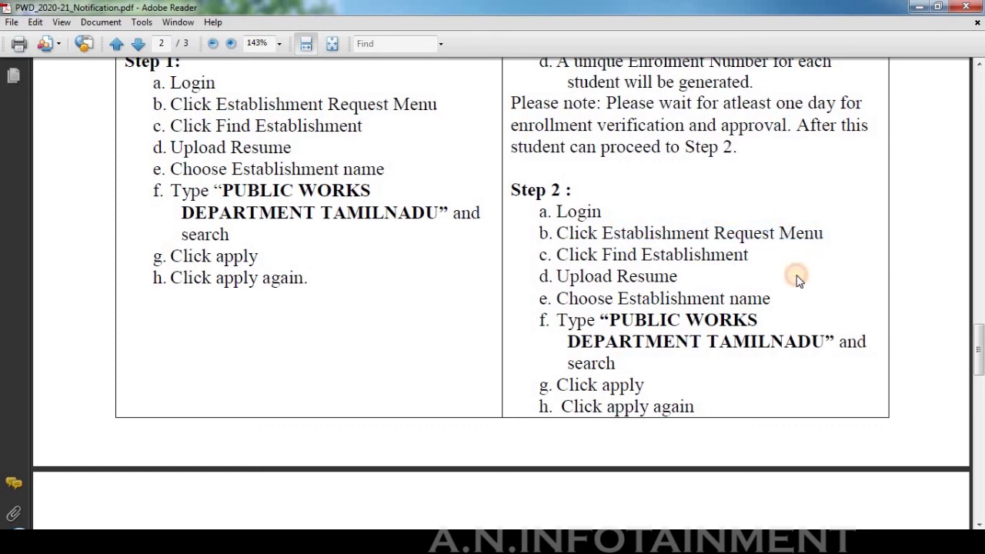
- Read through page 3 to the closing Director and Chief Engineer signatories
{"action": "scroll", "coordinate": [640, 254], "scroll_direction": "down", "scroll_amount": 1}
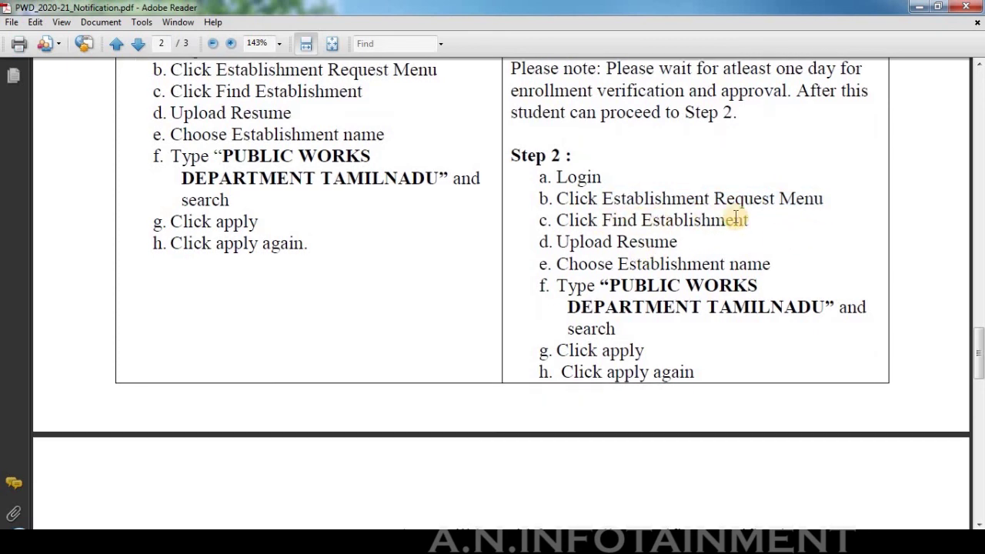
{"action": "scroll", "coordinate": [736, 218], "scroll_direction": "down", "scroll_amount": 1}
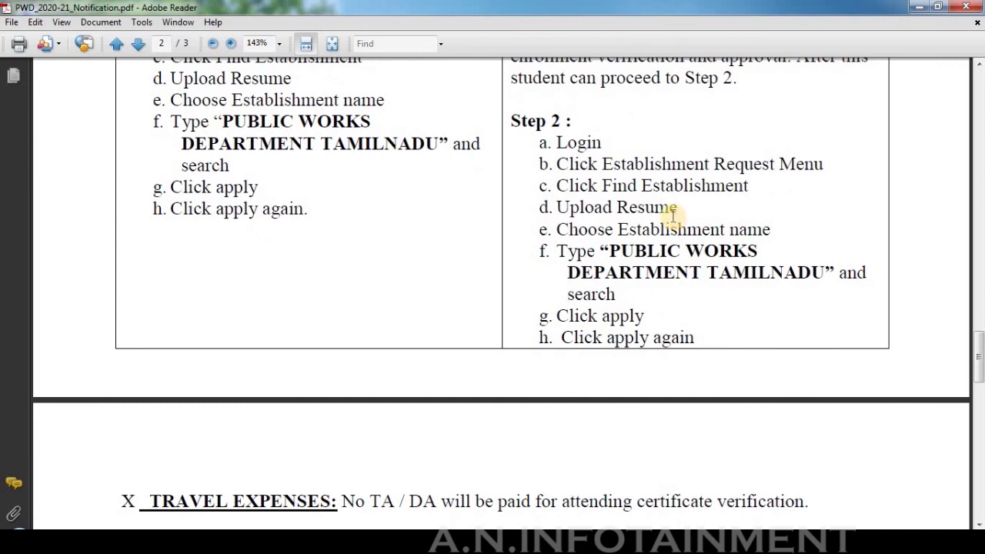
{"action": "scroll", "coordinate": [671, 216], "scroll_direction": "down", "scroll_amount": 1}
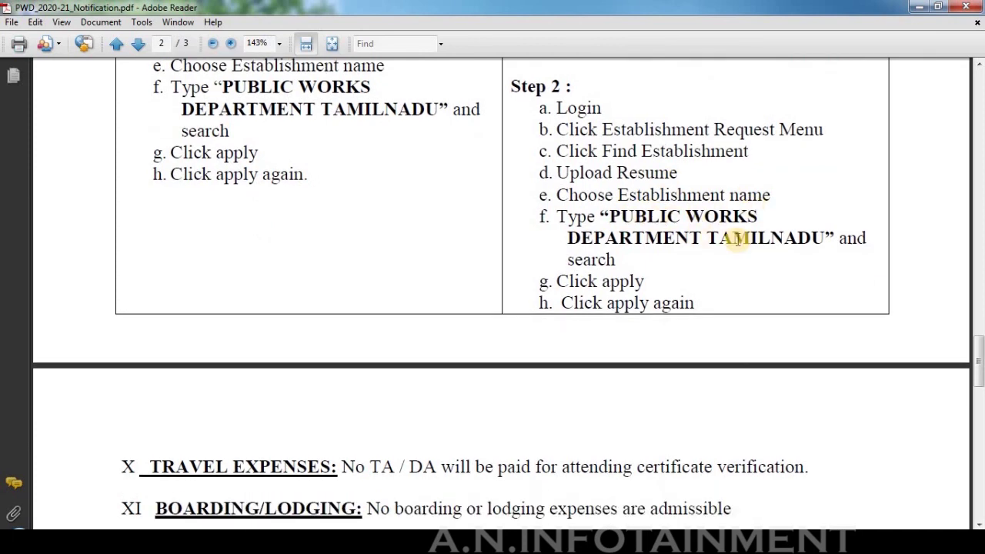
{"action": "scroll", "coordinate": [738, 239], "scroll_direction": "down", "scroll_amount": 1}
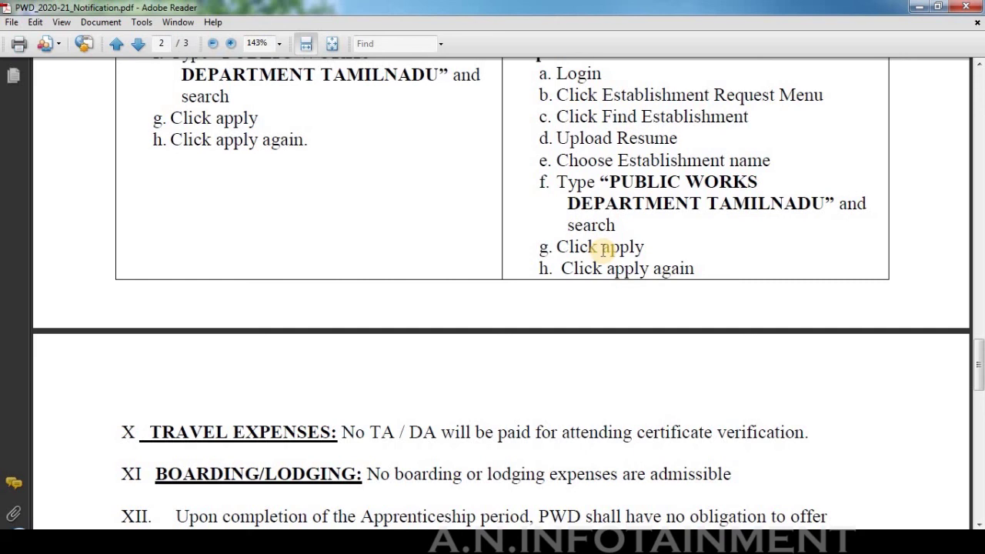
{"action": "scroll", "coordinate": [604, 254], "scroll_direction": "down", "scroll_amount": 15}
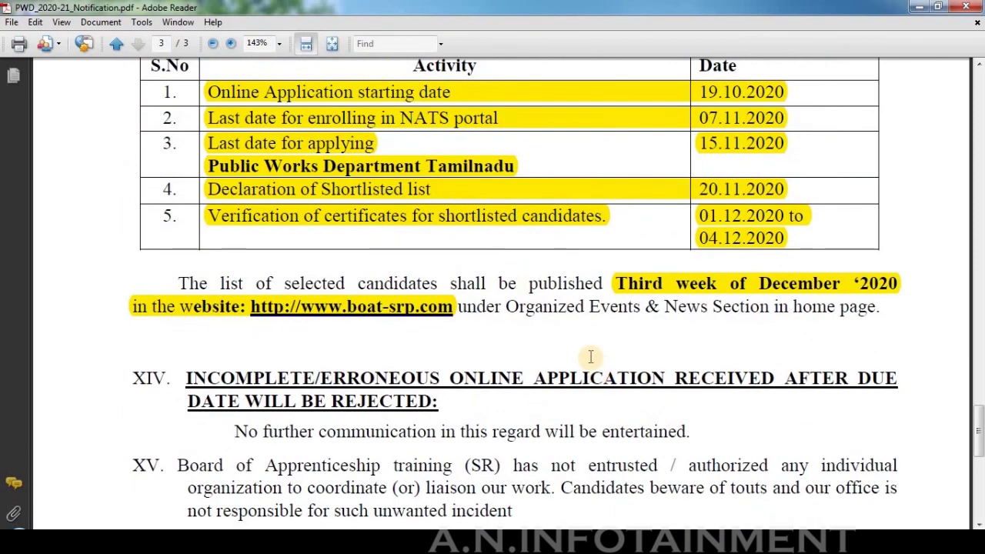
{"action": "scroll", "coordinate": [596, 369], "scroll_direction": "down", "scroll_amount": 10}
{"action": "scroll", "coordinate": [596, 385], "scroll_direction": "down", "scroll_amount": 3}
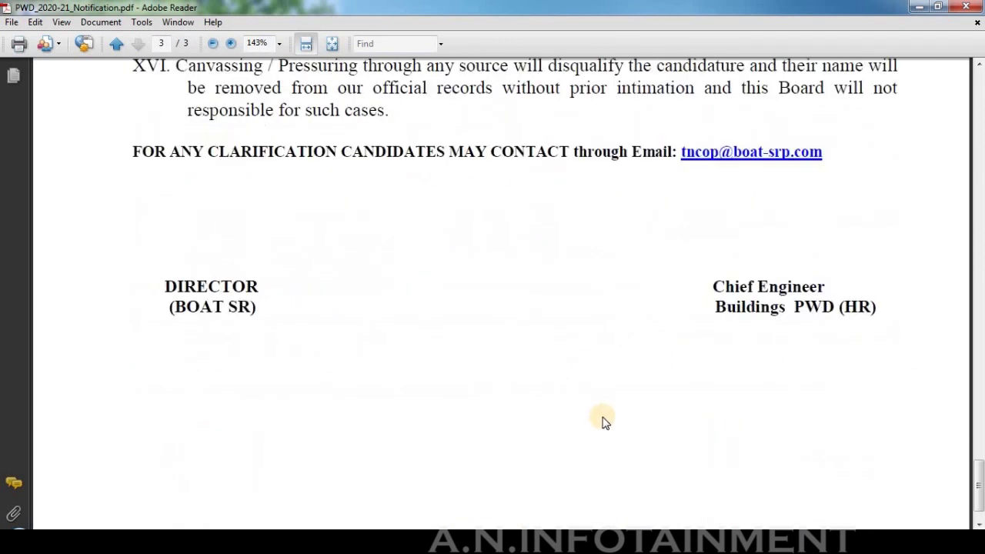